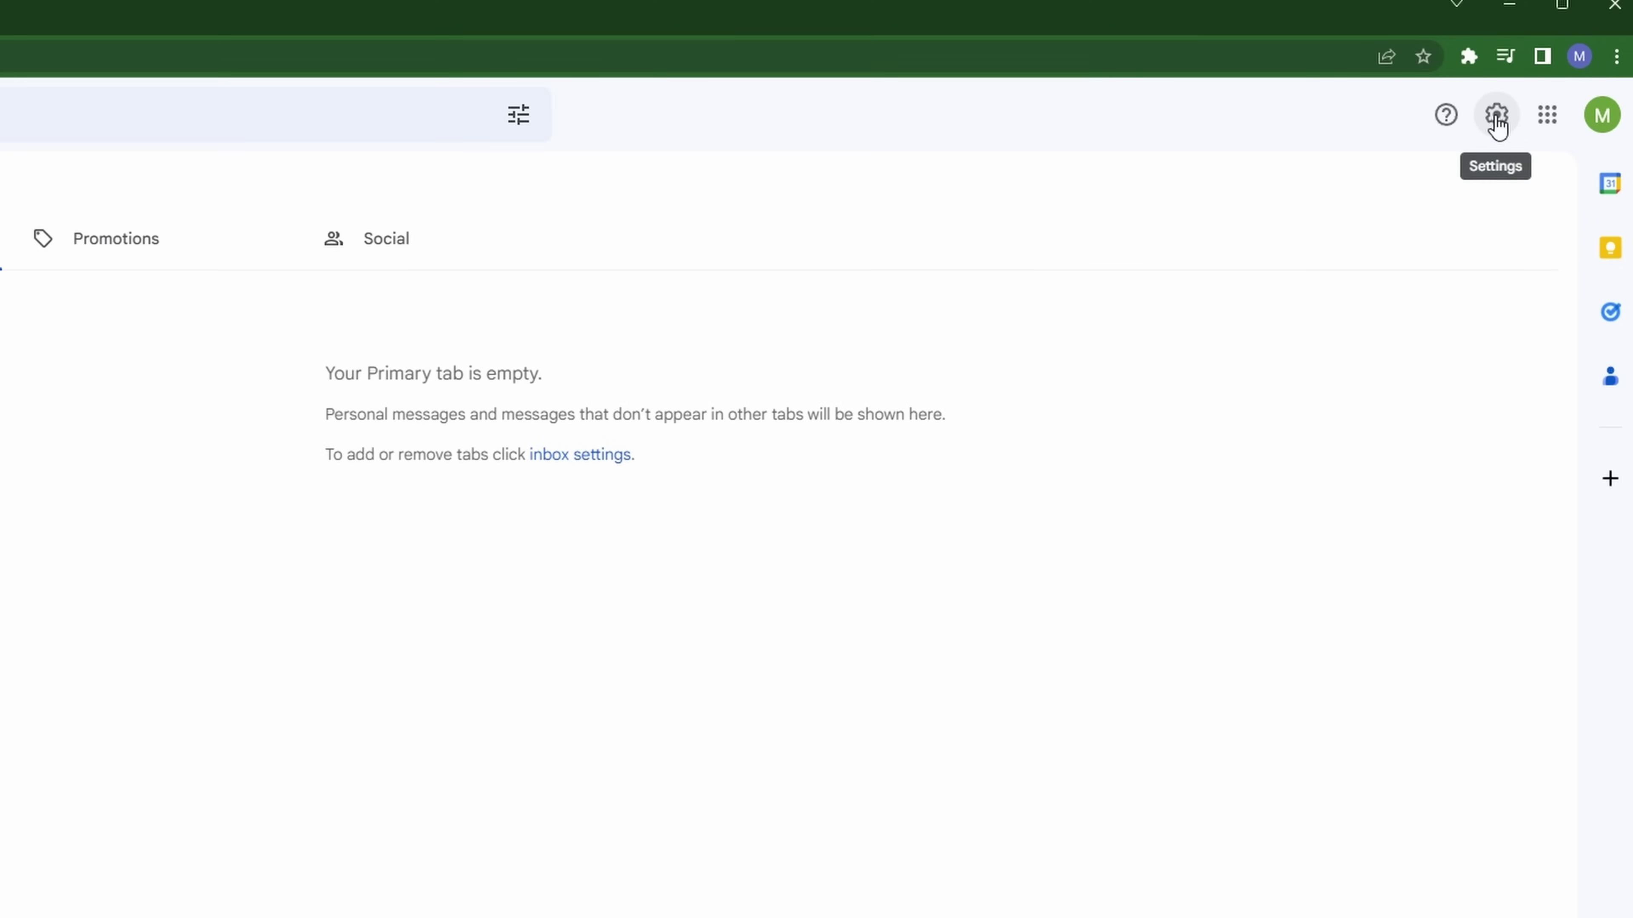
Go from the Quick settings gear to 'See all settings' and the General tab.
left_click(1496, 116)
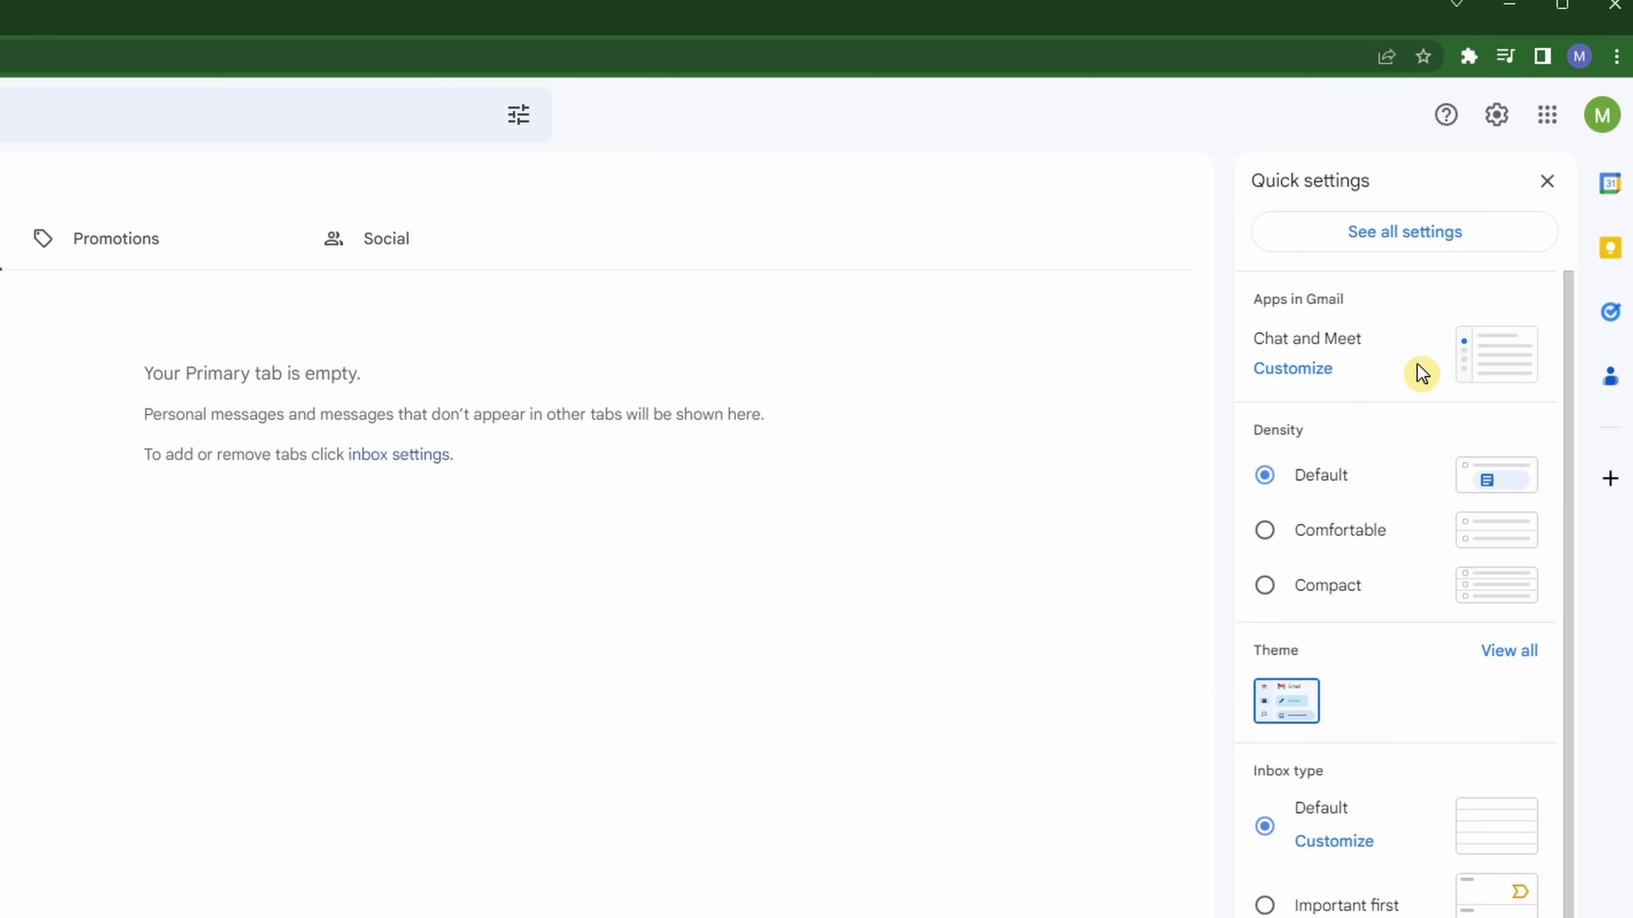
left_click(1406, 233)
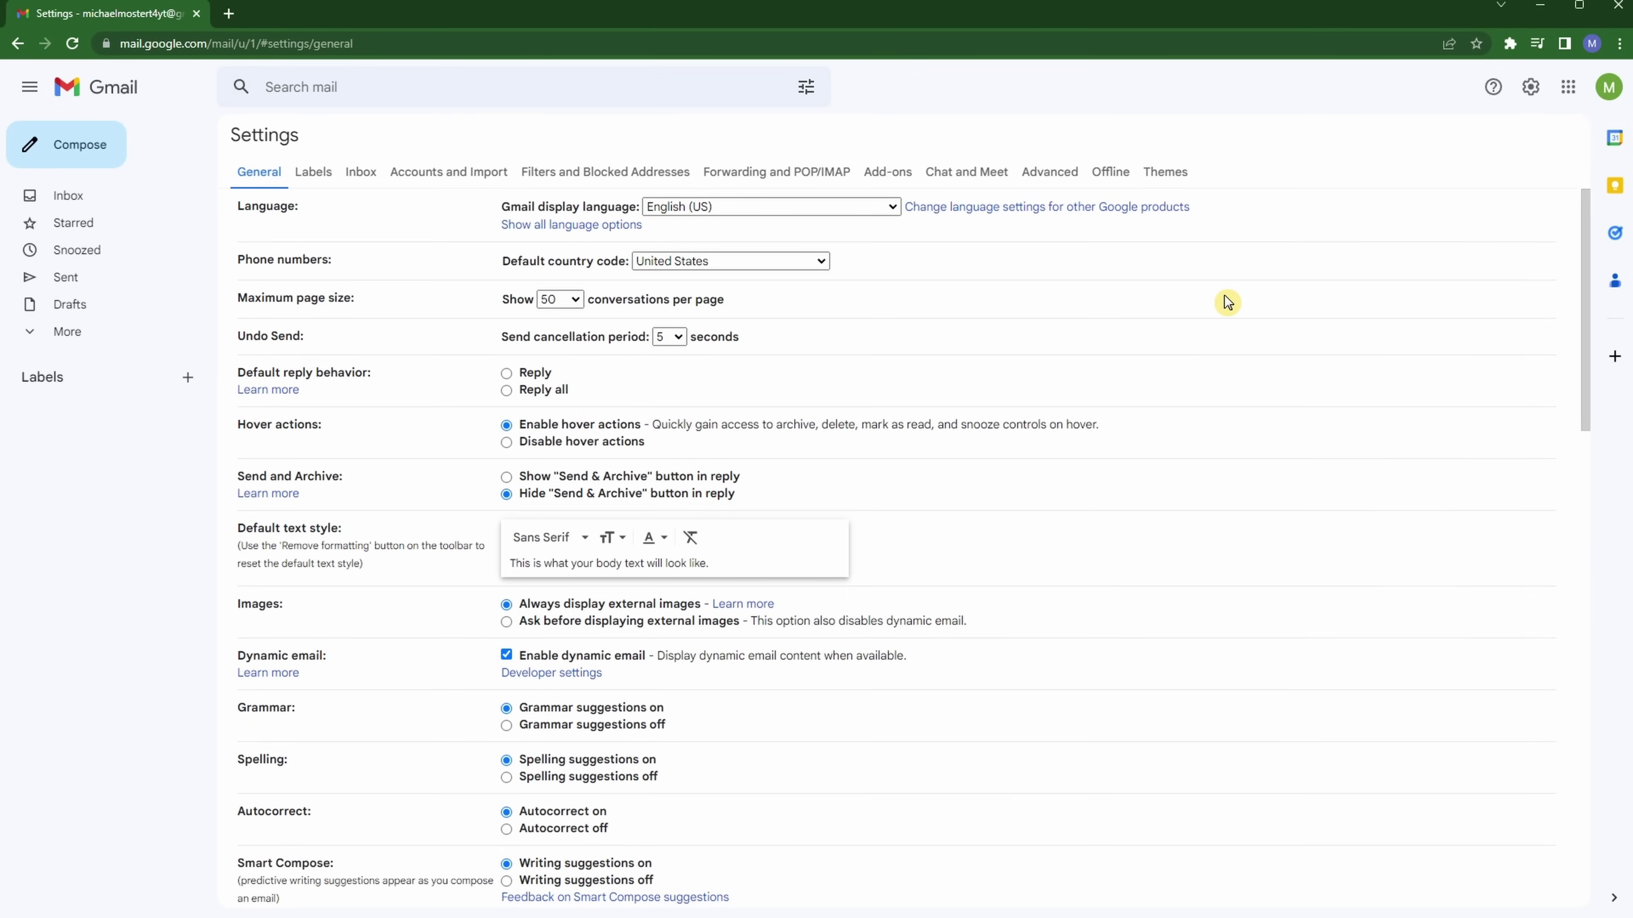
scroll(1227, 302, "down", 10)
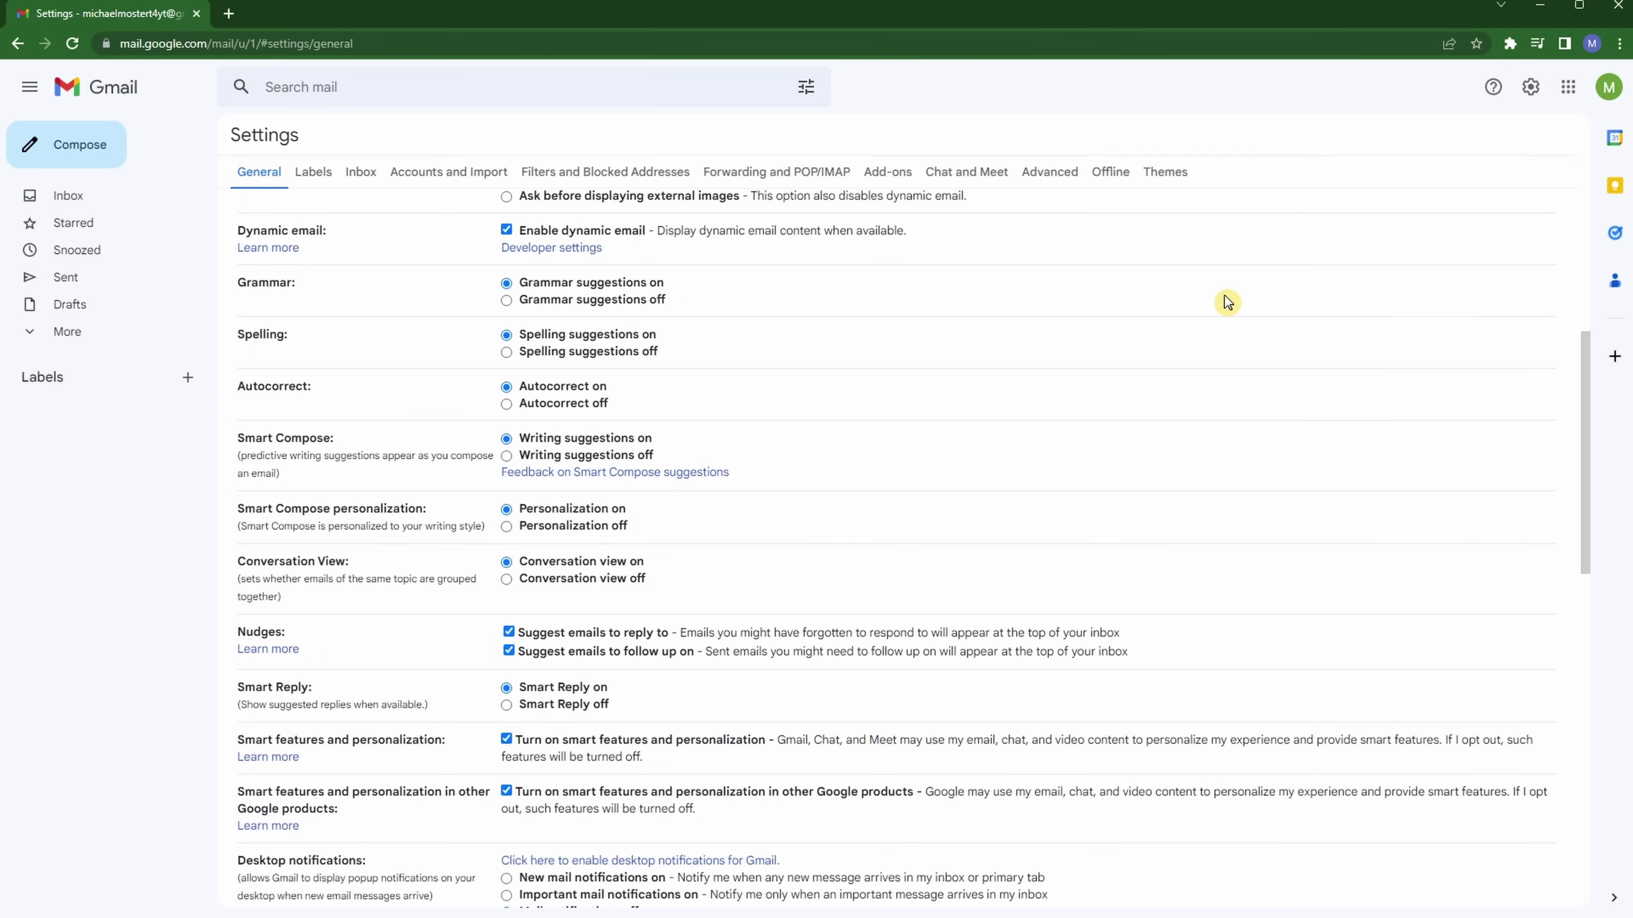
Scroll the General tab down to the Vacation responder section.
scroll(1226, 297, "down", 9)
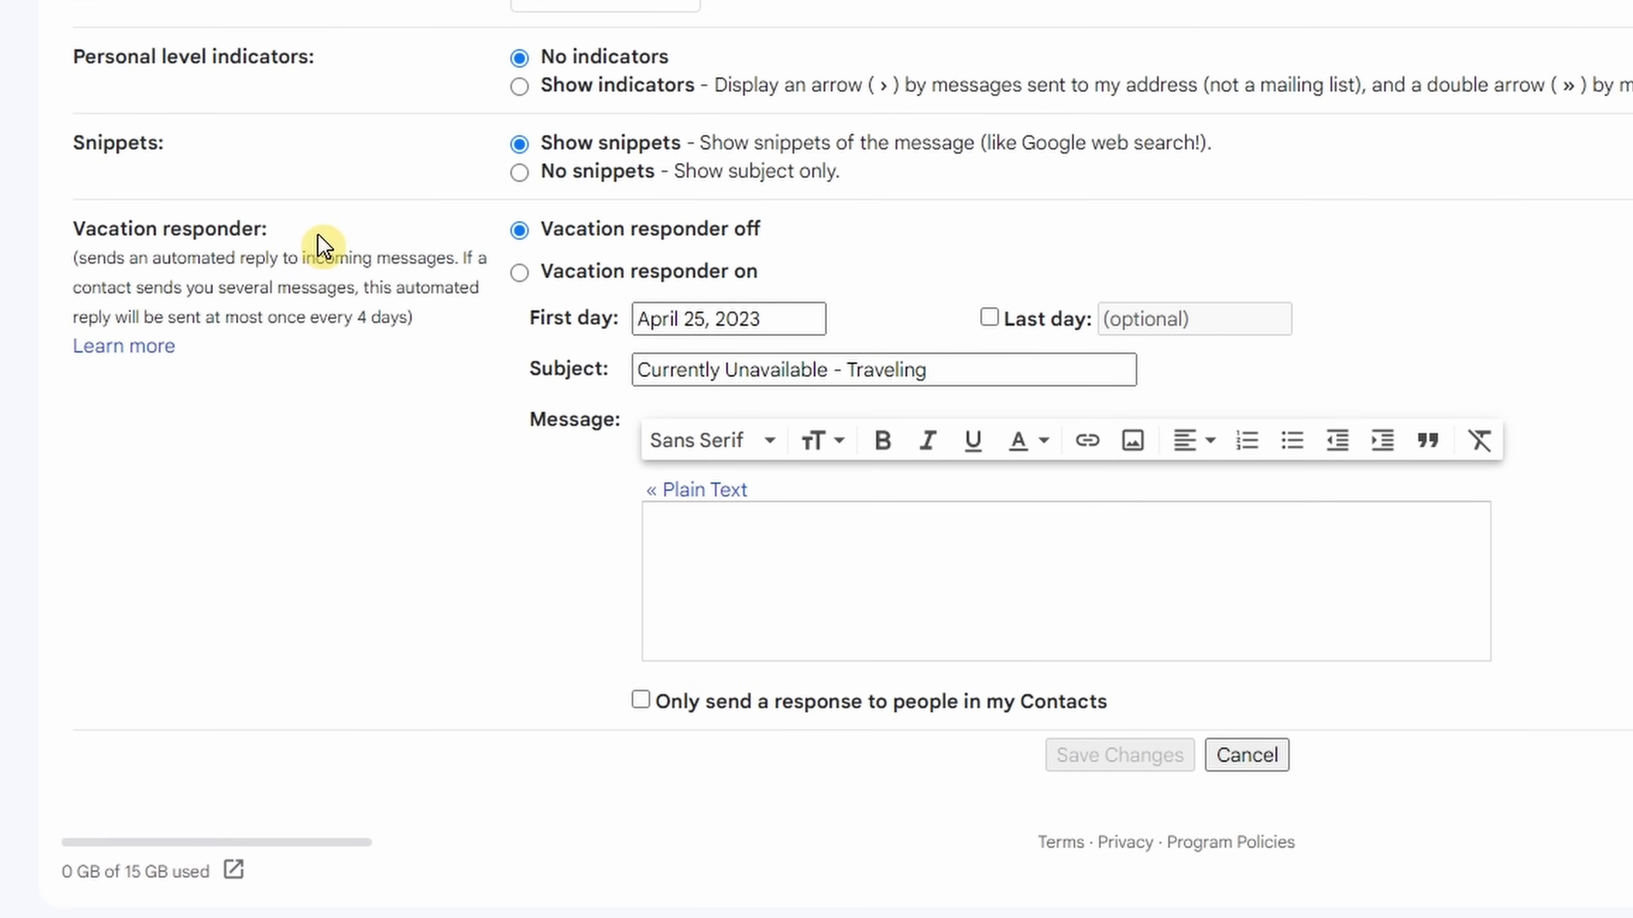
left_click(520, 231)
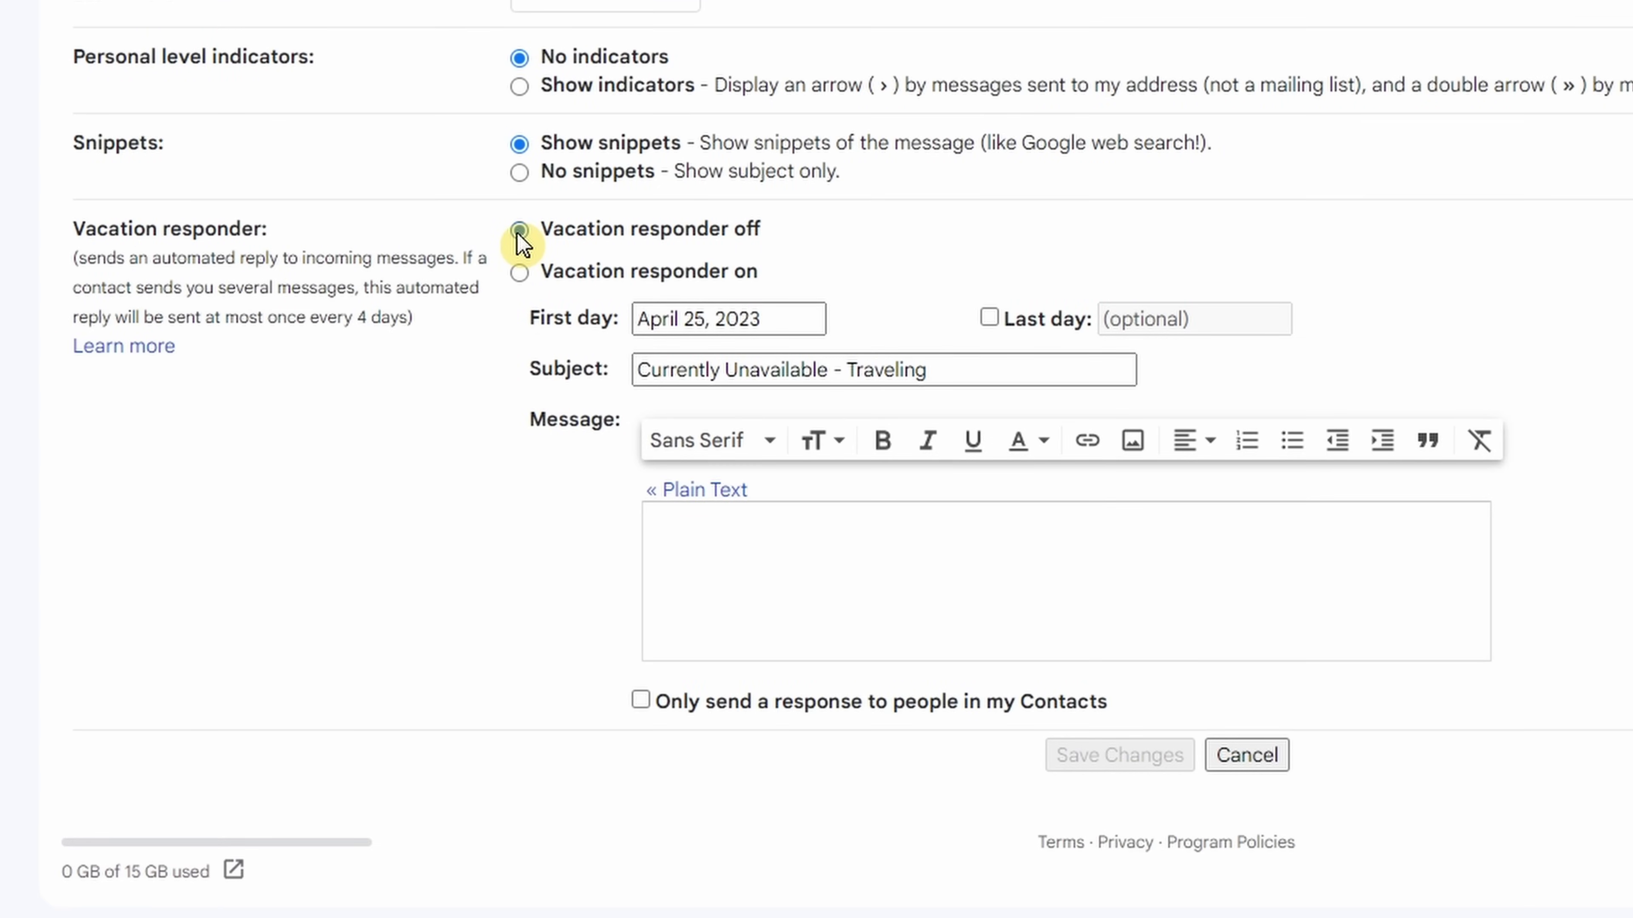
Switch the responder on with first day April 25 and last day May 5, 2023.
left_click(518, 272)
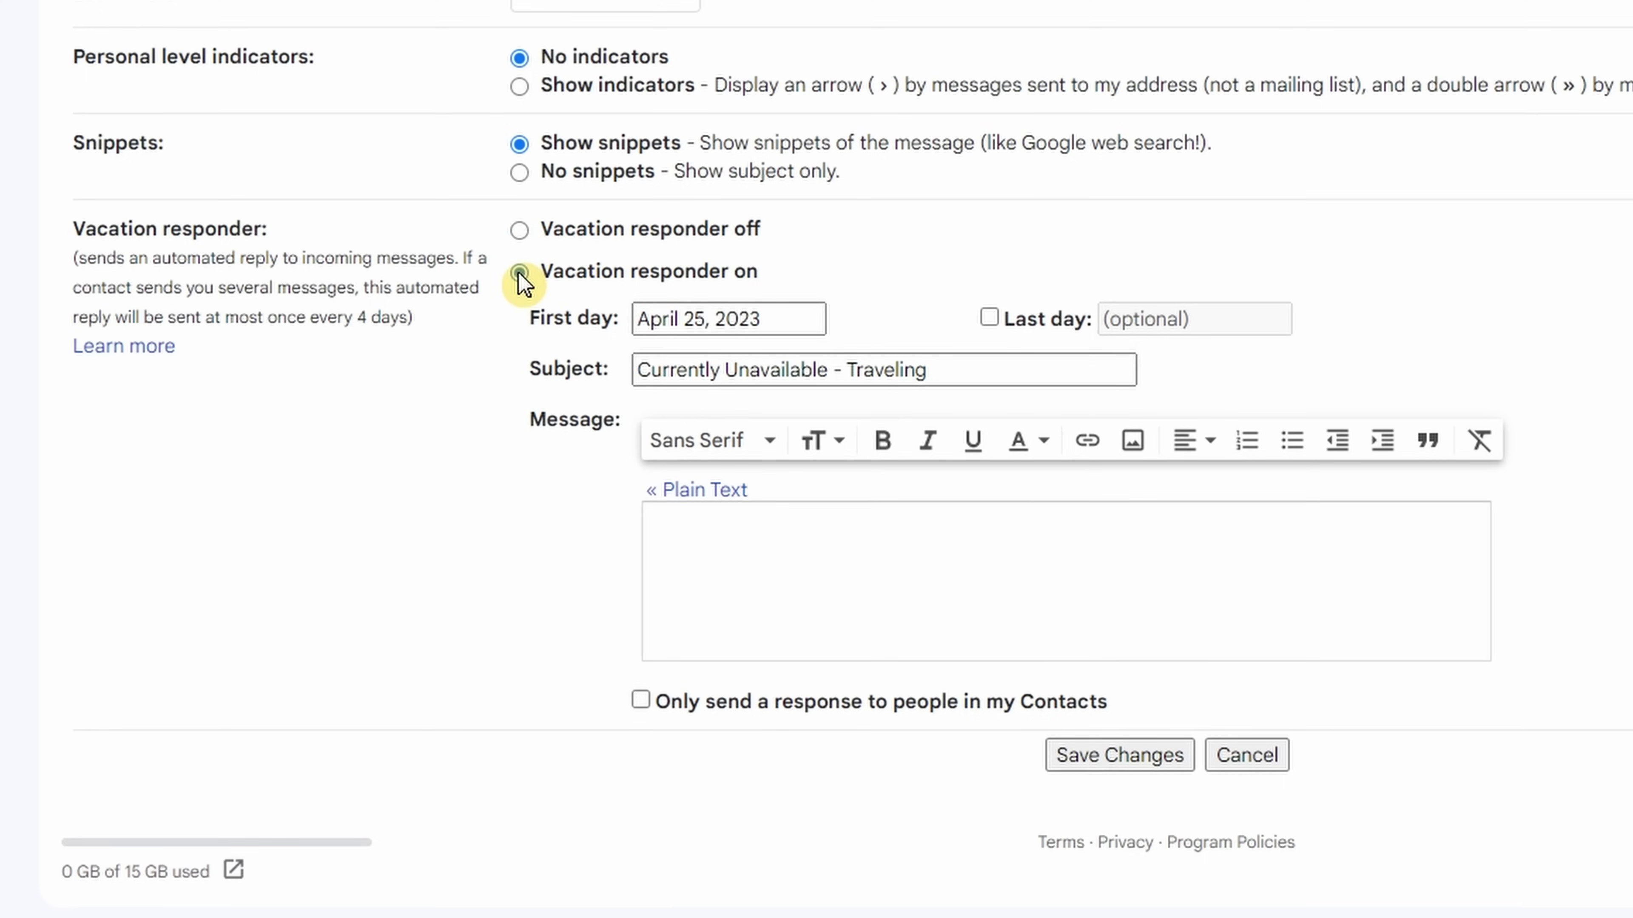
left_click(688, 322)
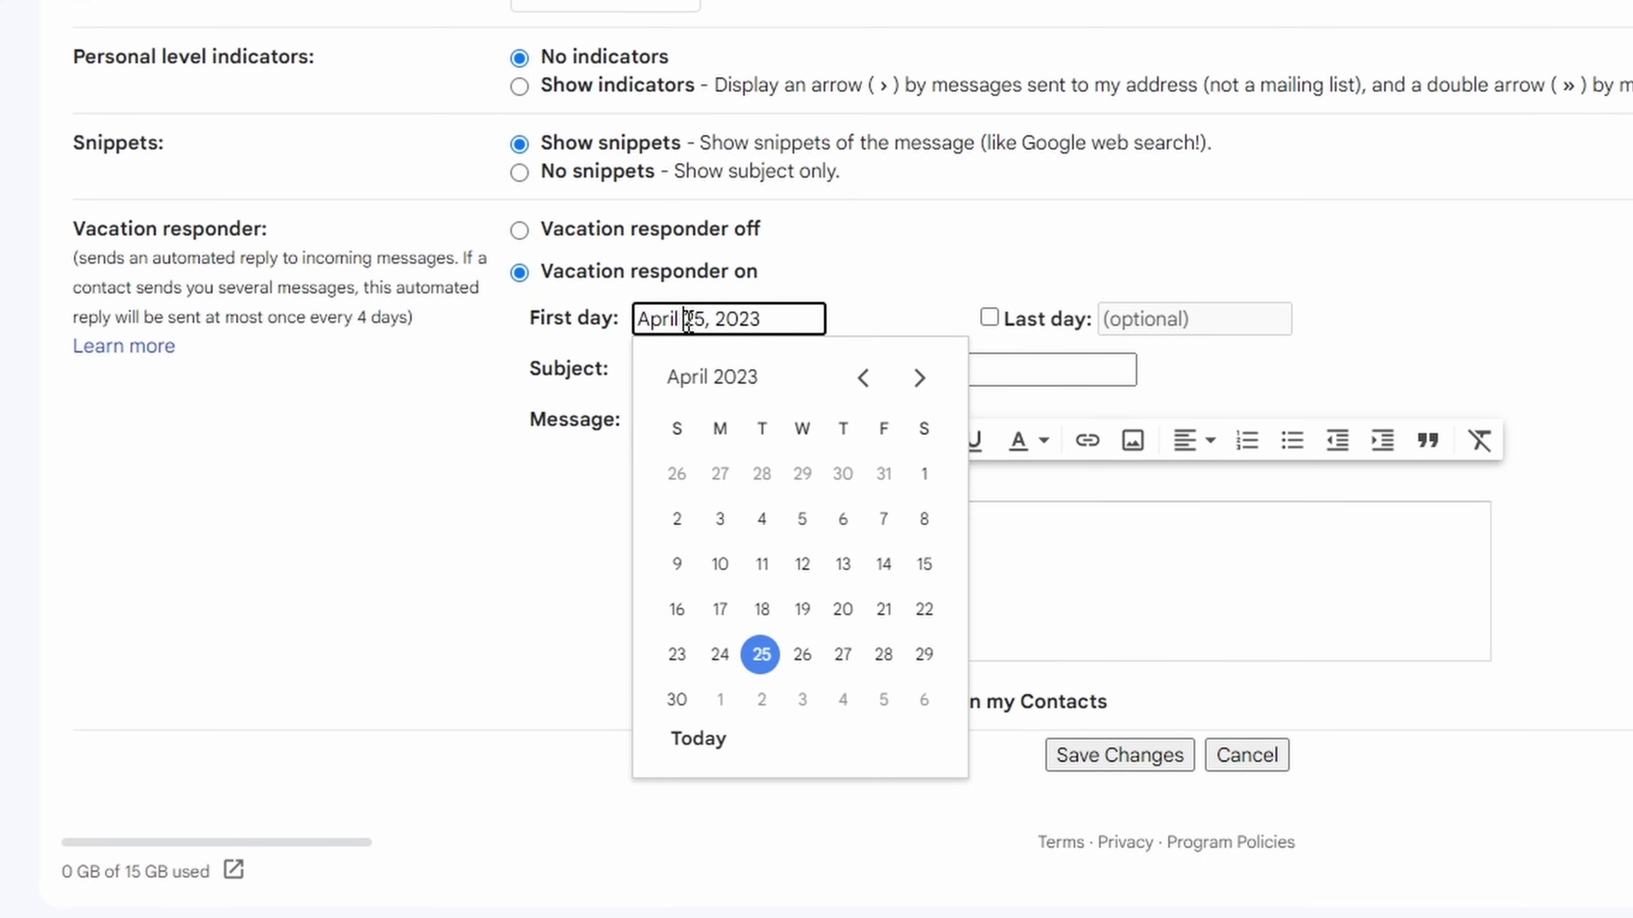
left_click(765, 666)
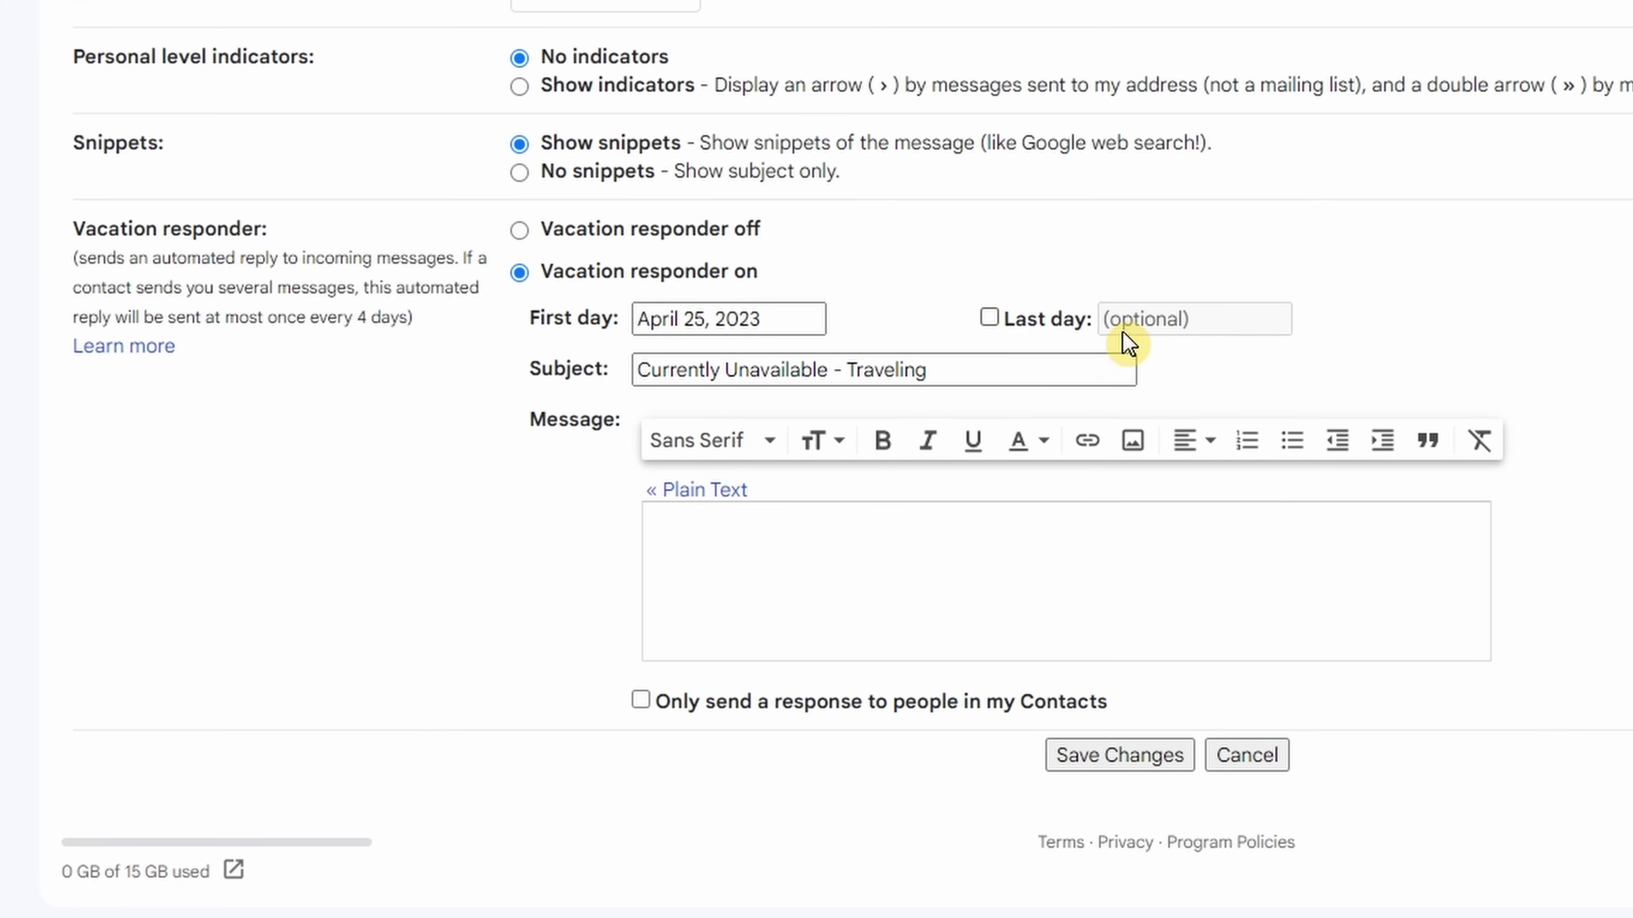
left_click(990, 318)
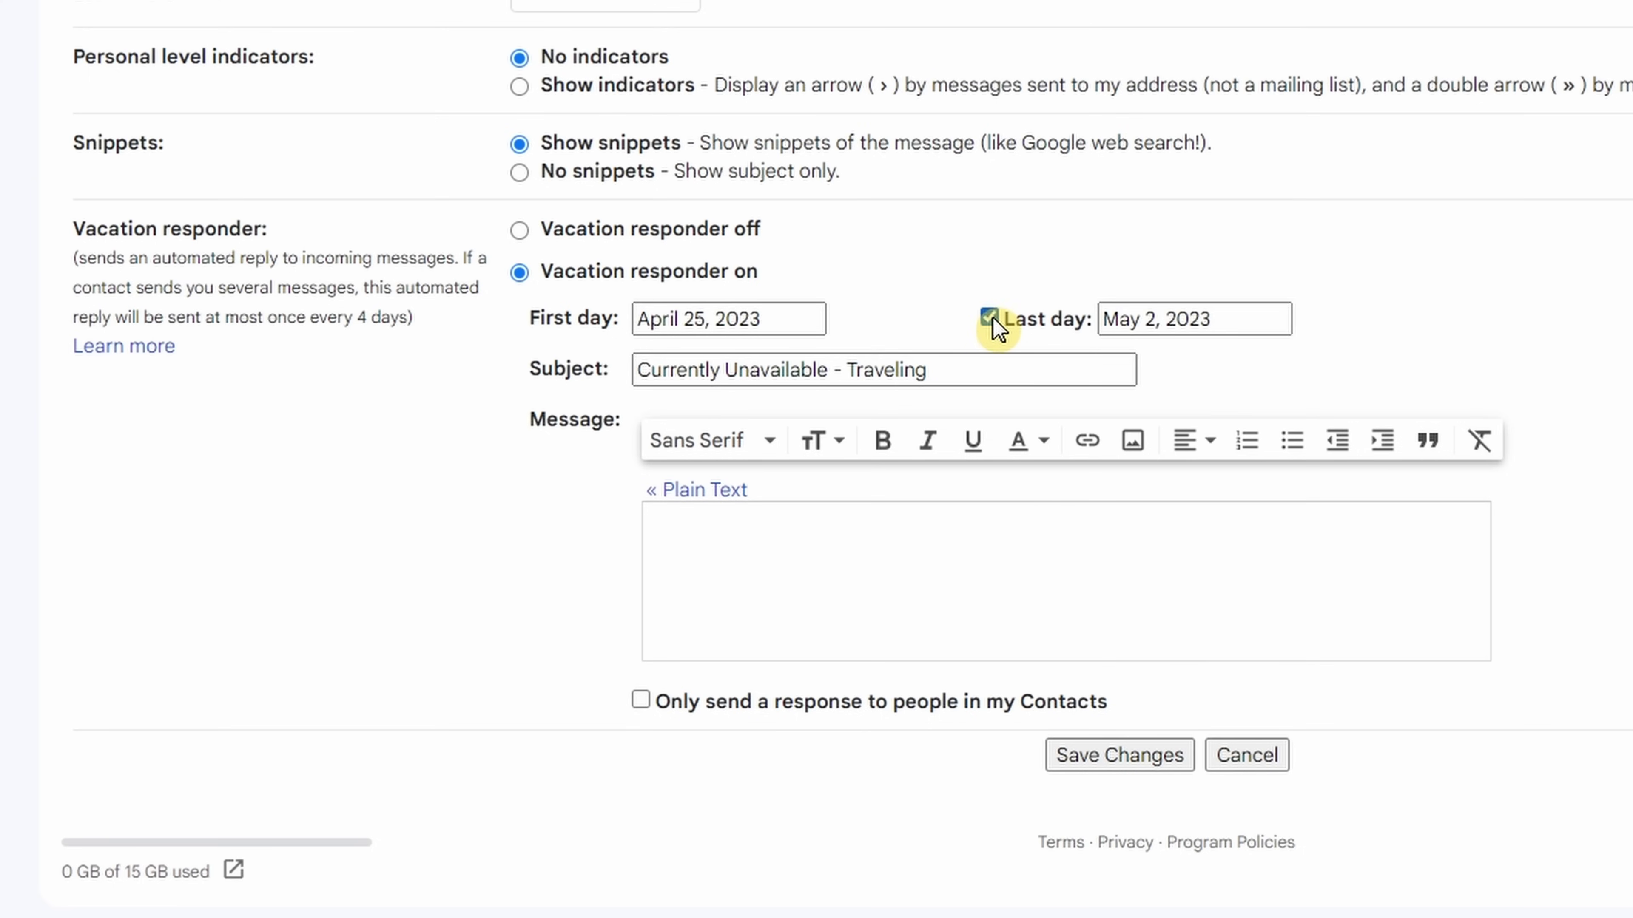
left_click(1134, 320)
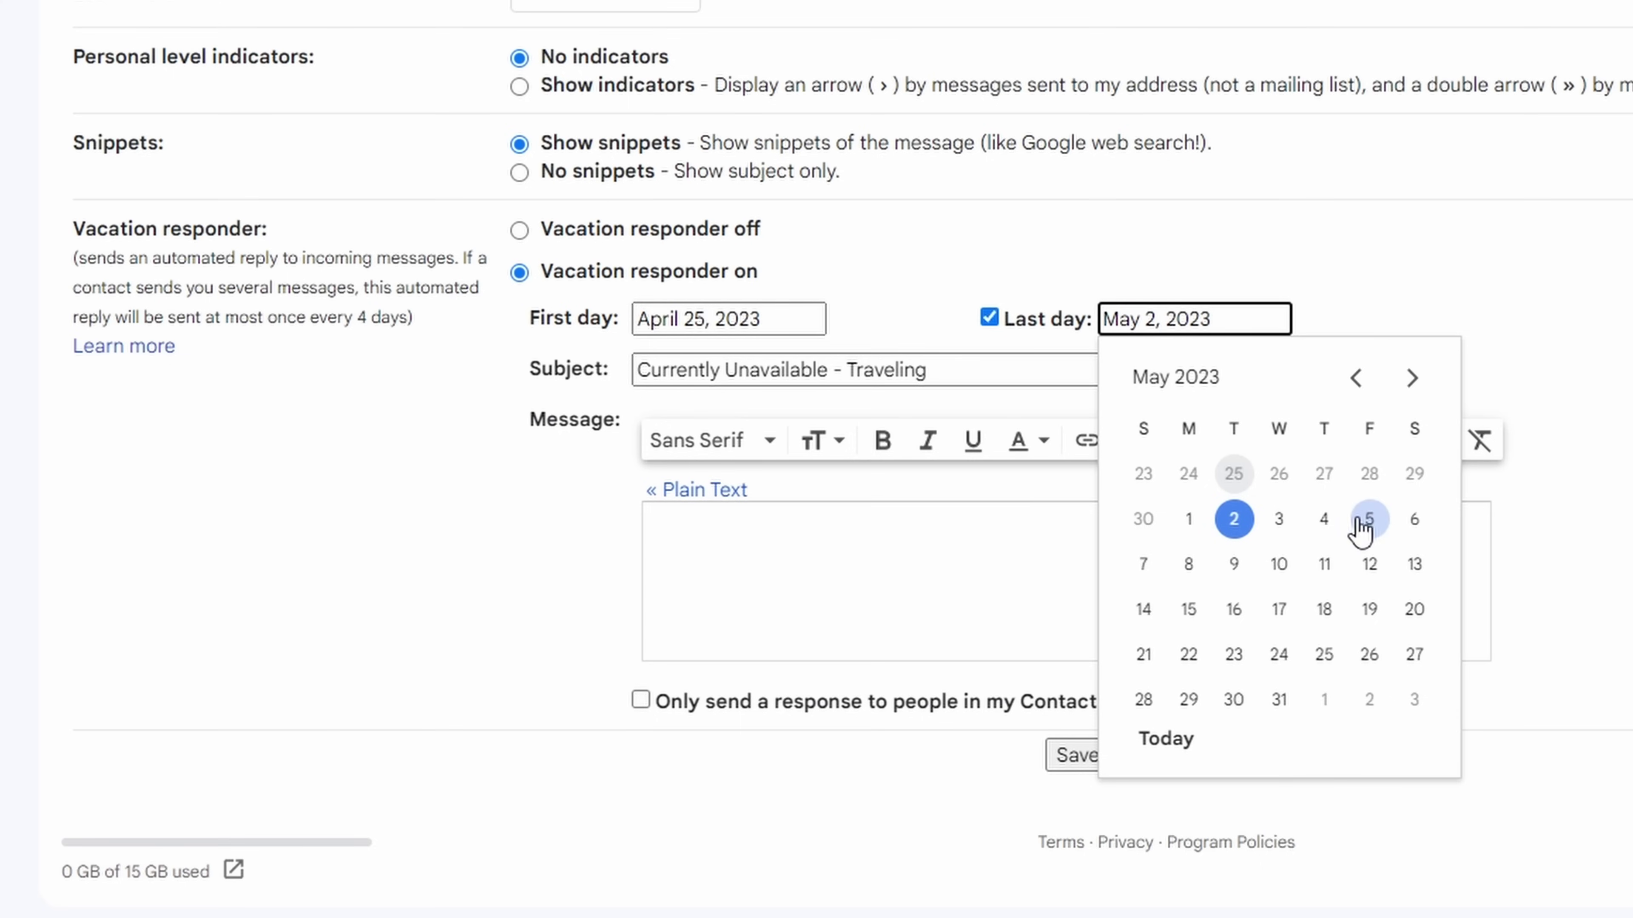
left_click(1372, 522)
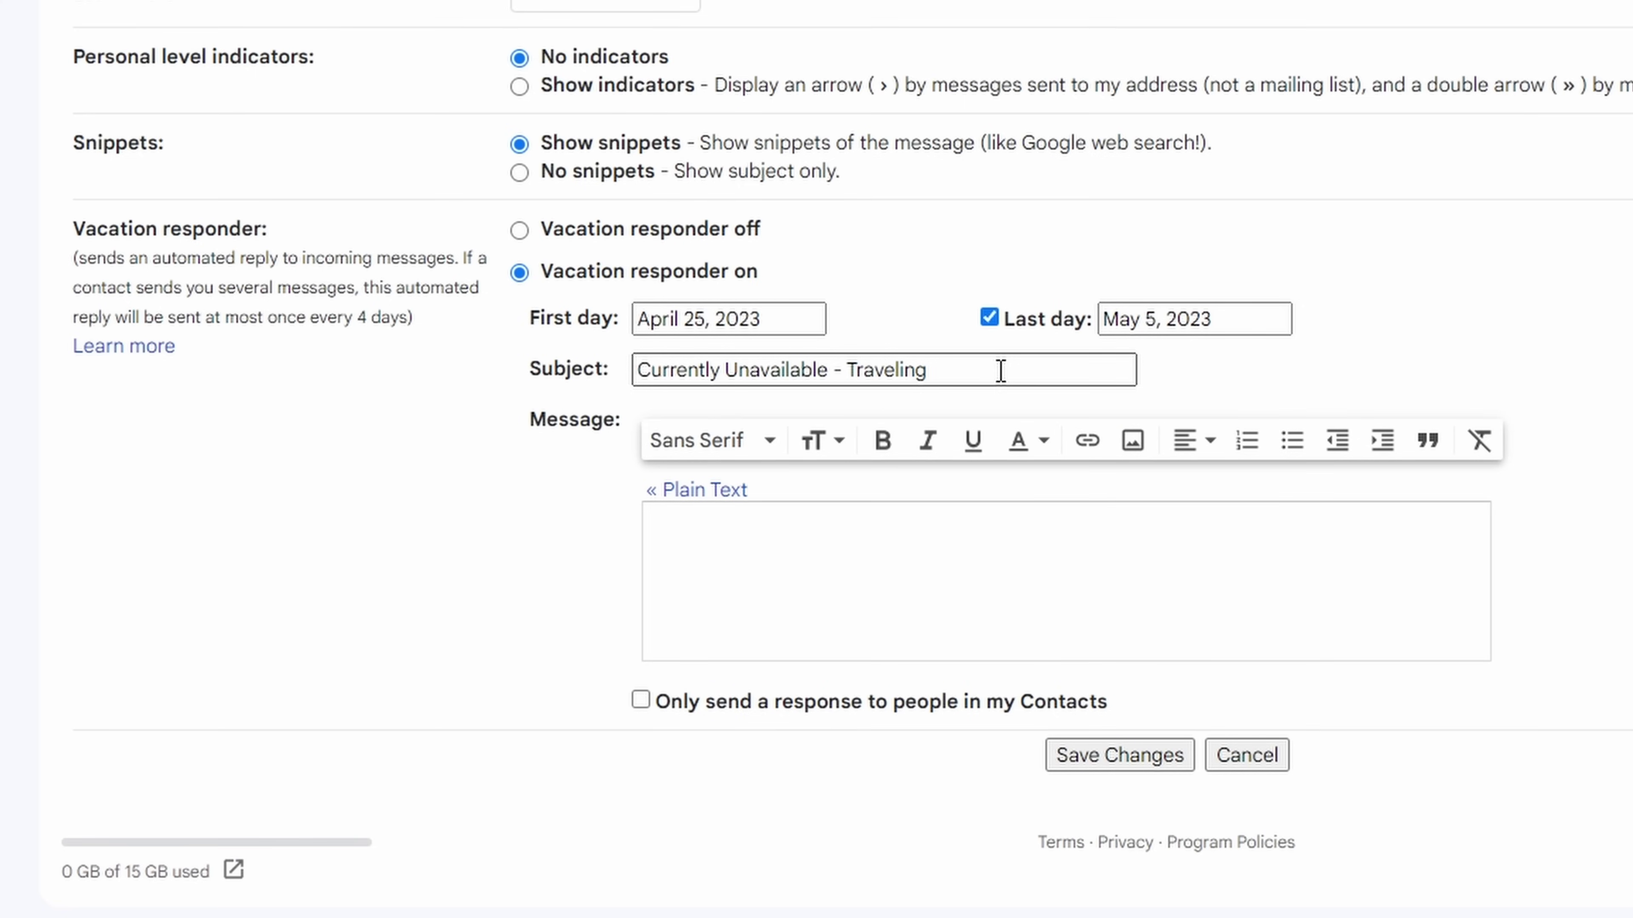
Paste the away note: conference travel, 2-3 day reply time, emergency contact line and sign-off.
left_click(805, 572)
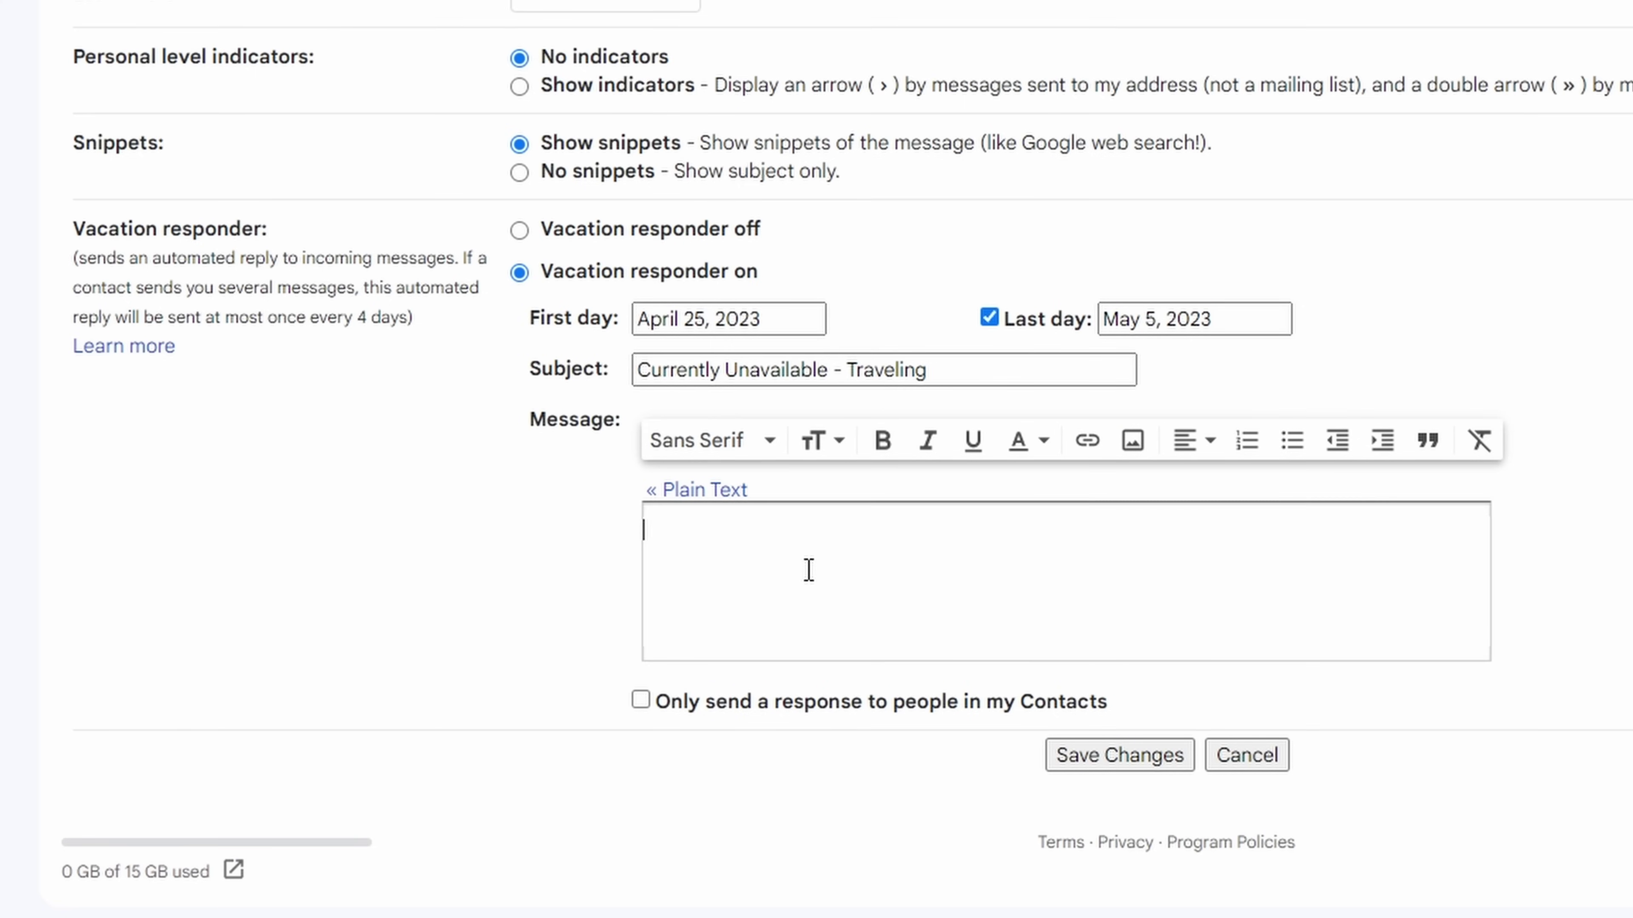
key("ctrl+v")
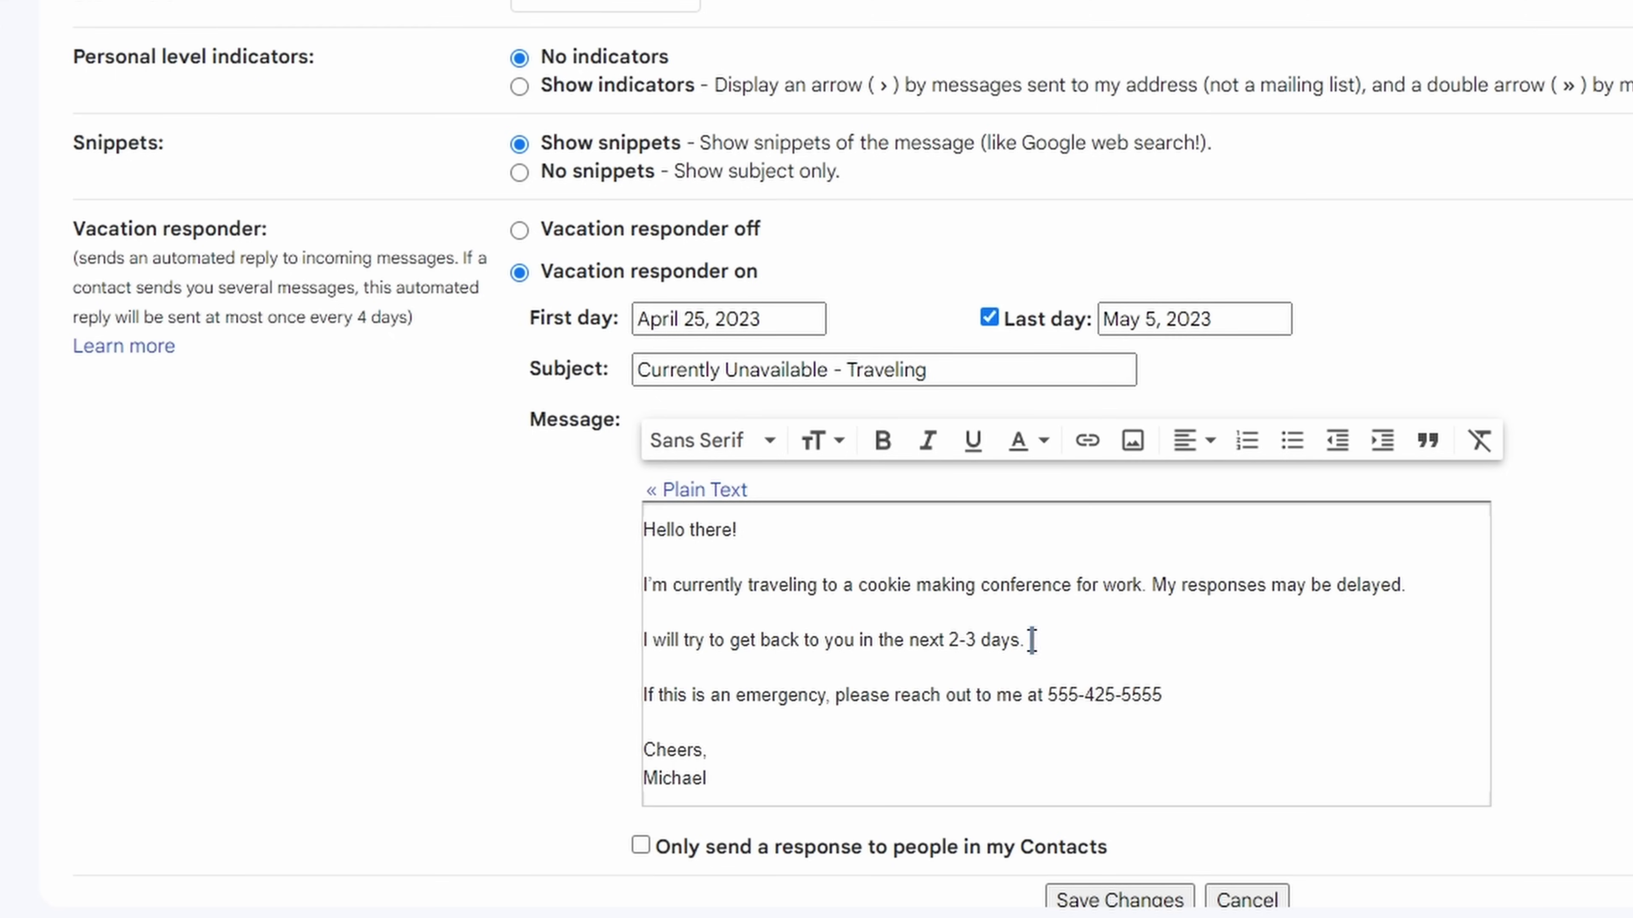
left_click_drag(1032, 641, 894, 646)
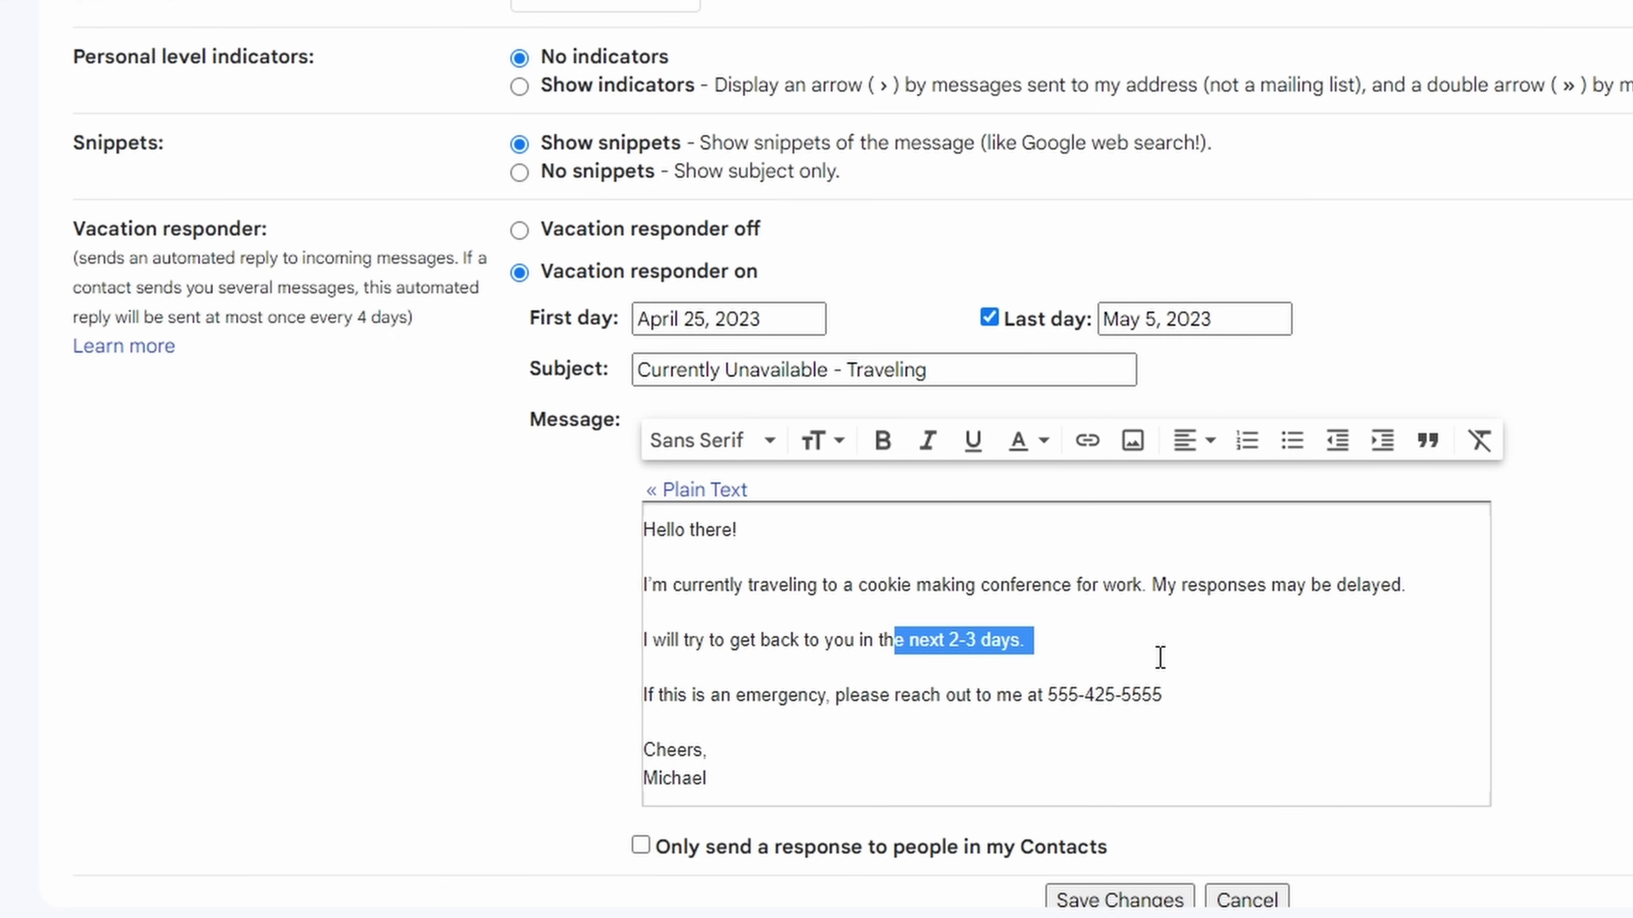
scroll(1162, 619, "down", 2)
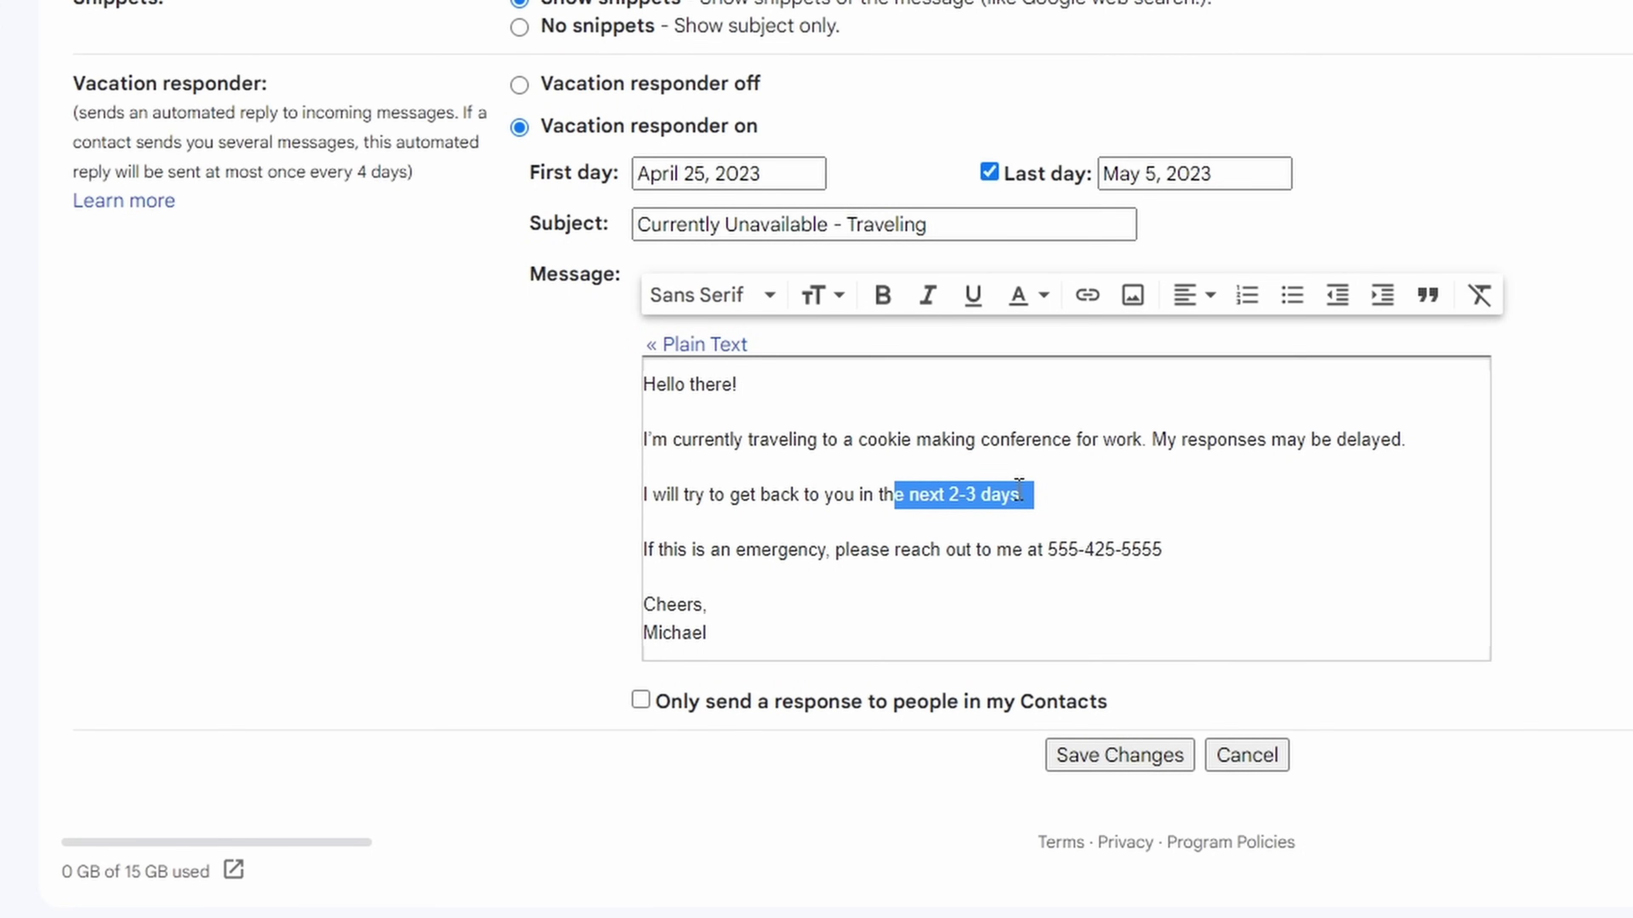
left_click(1185, 551)
key("Left")
key("Left")
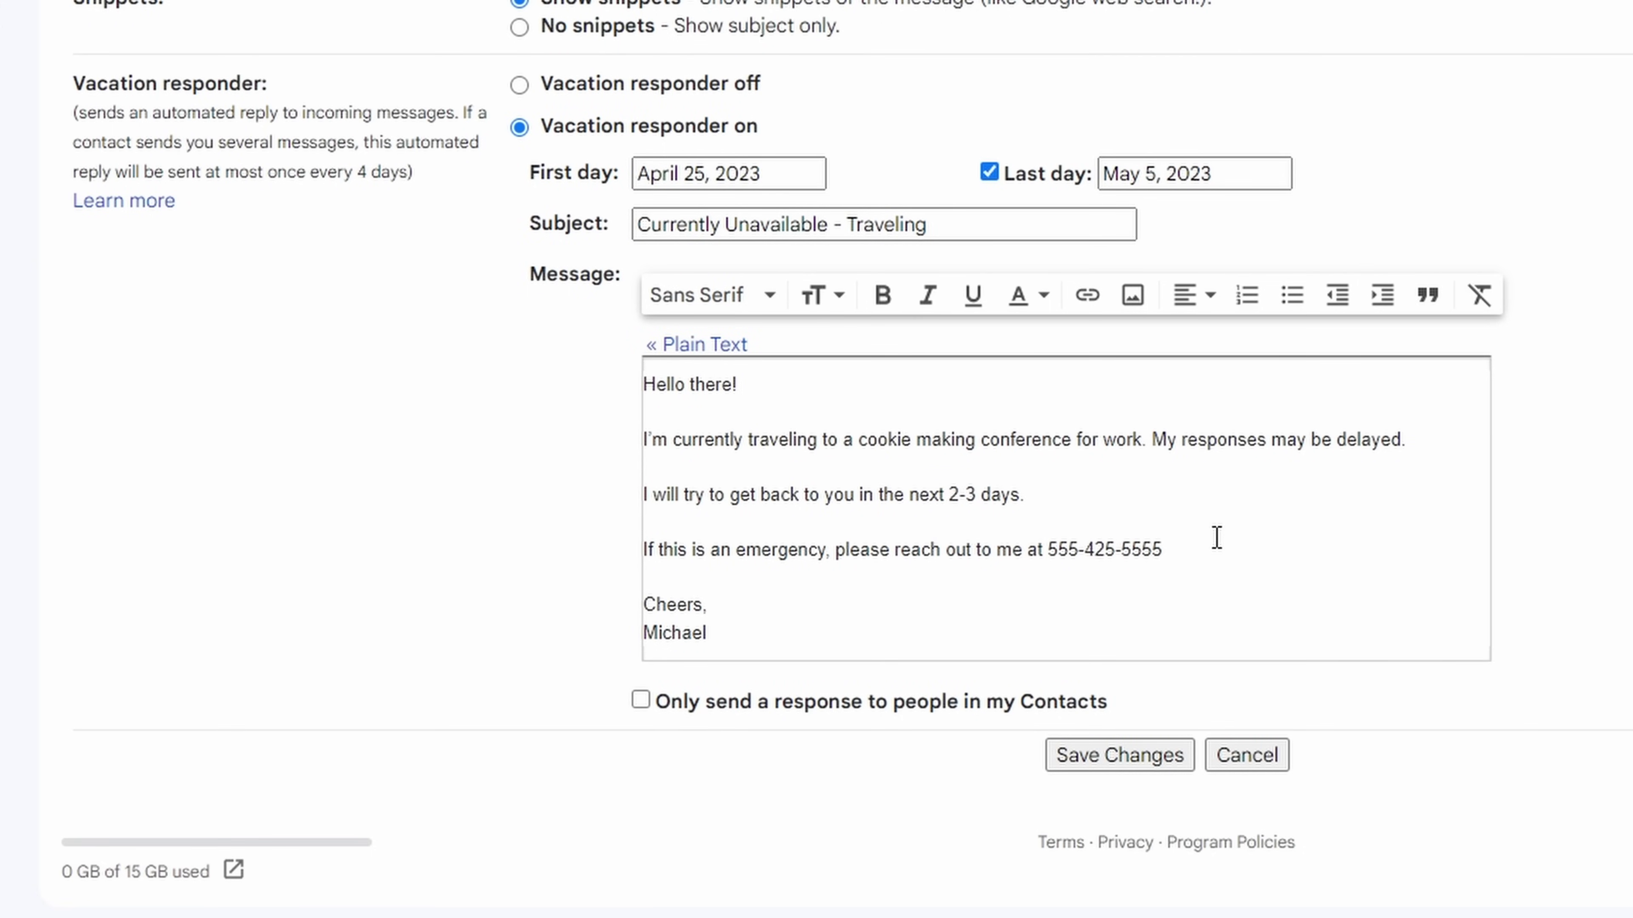
Look at the text colour options unchanged, then toggle the message to plain text and back.
left_click(1043, 296)
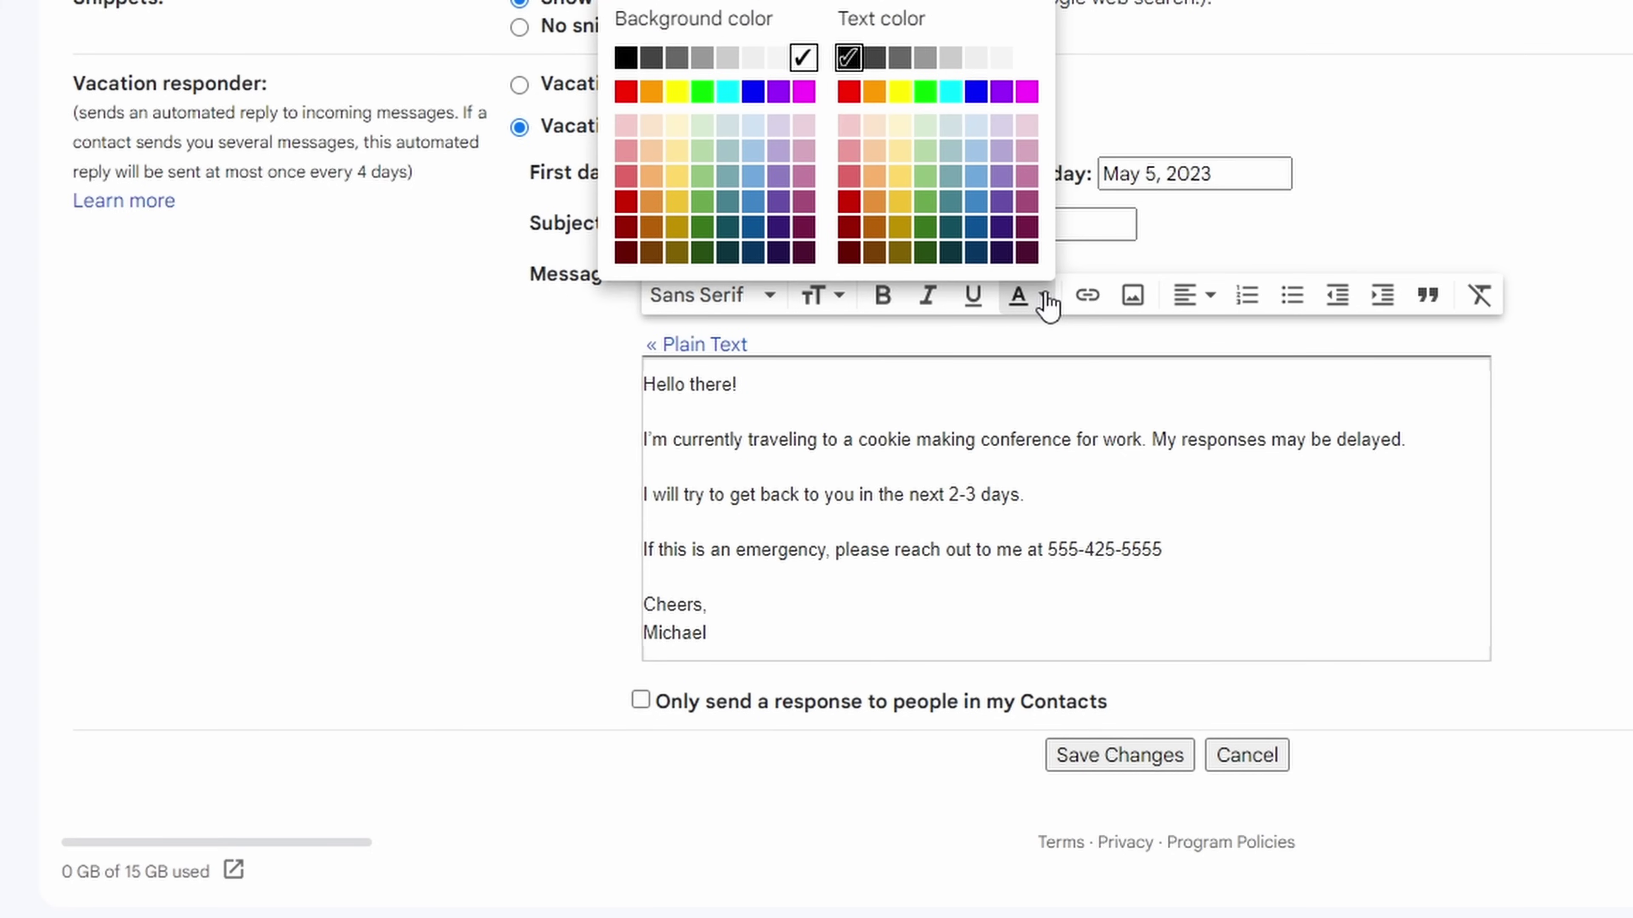
left_click(1262, 539)
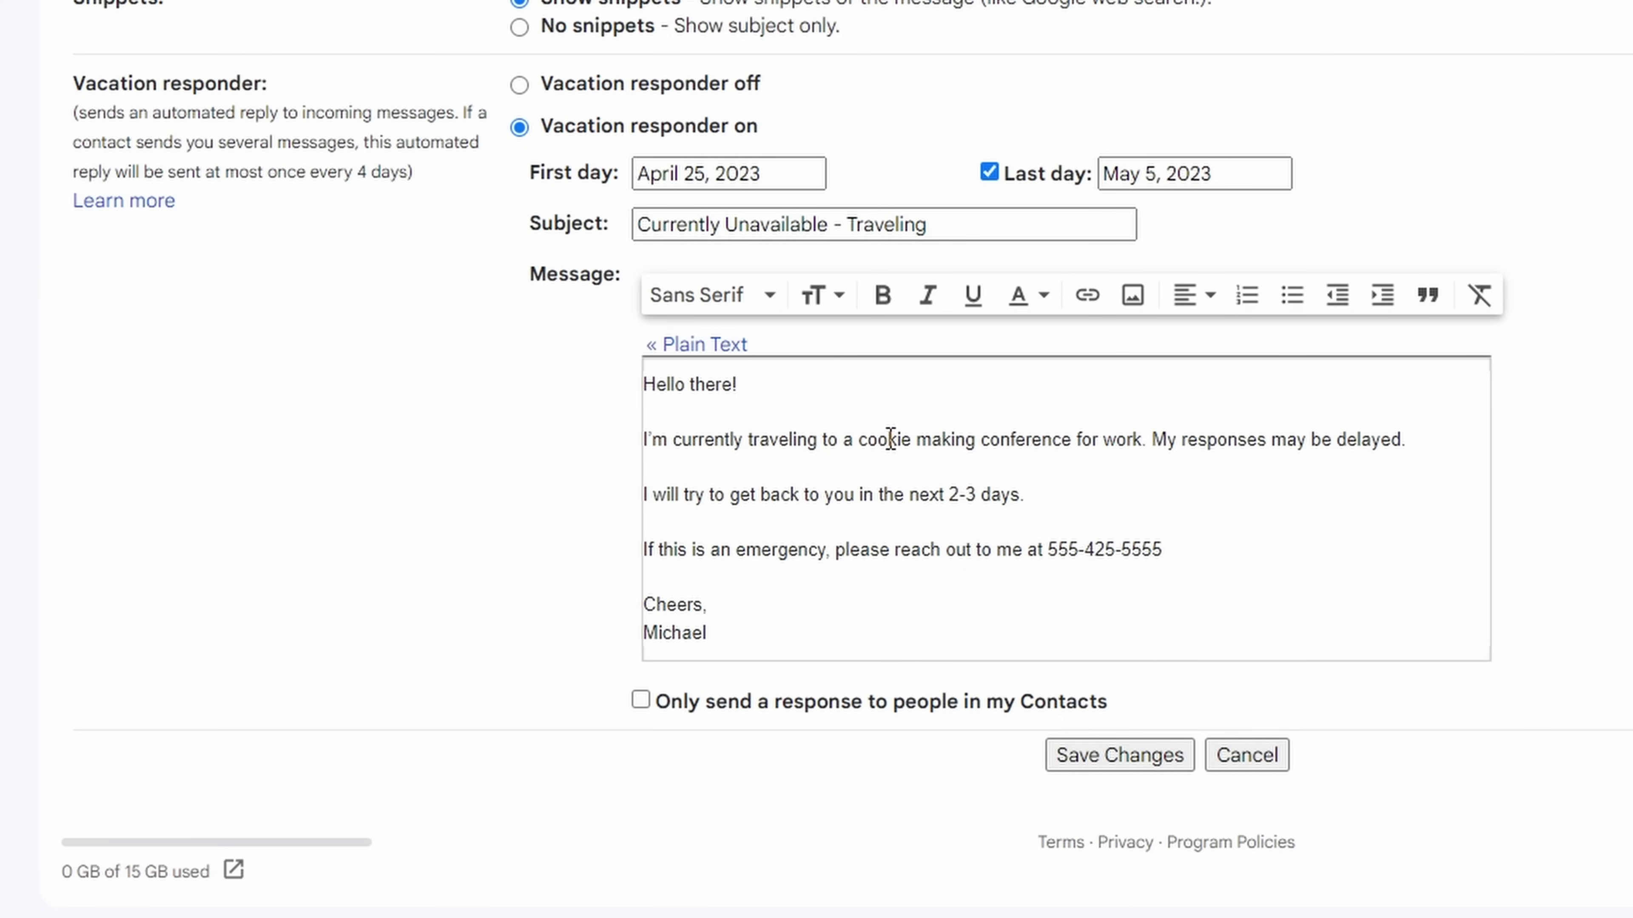
left_click(705, 350)
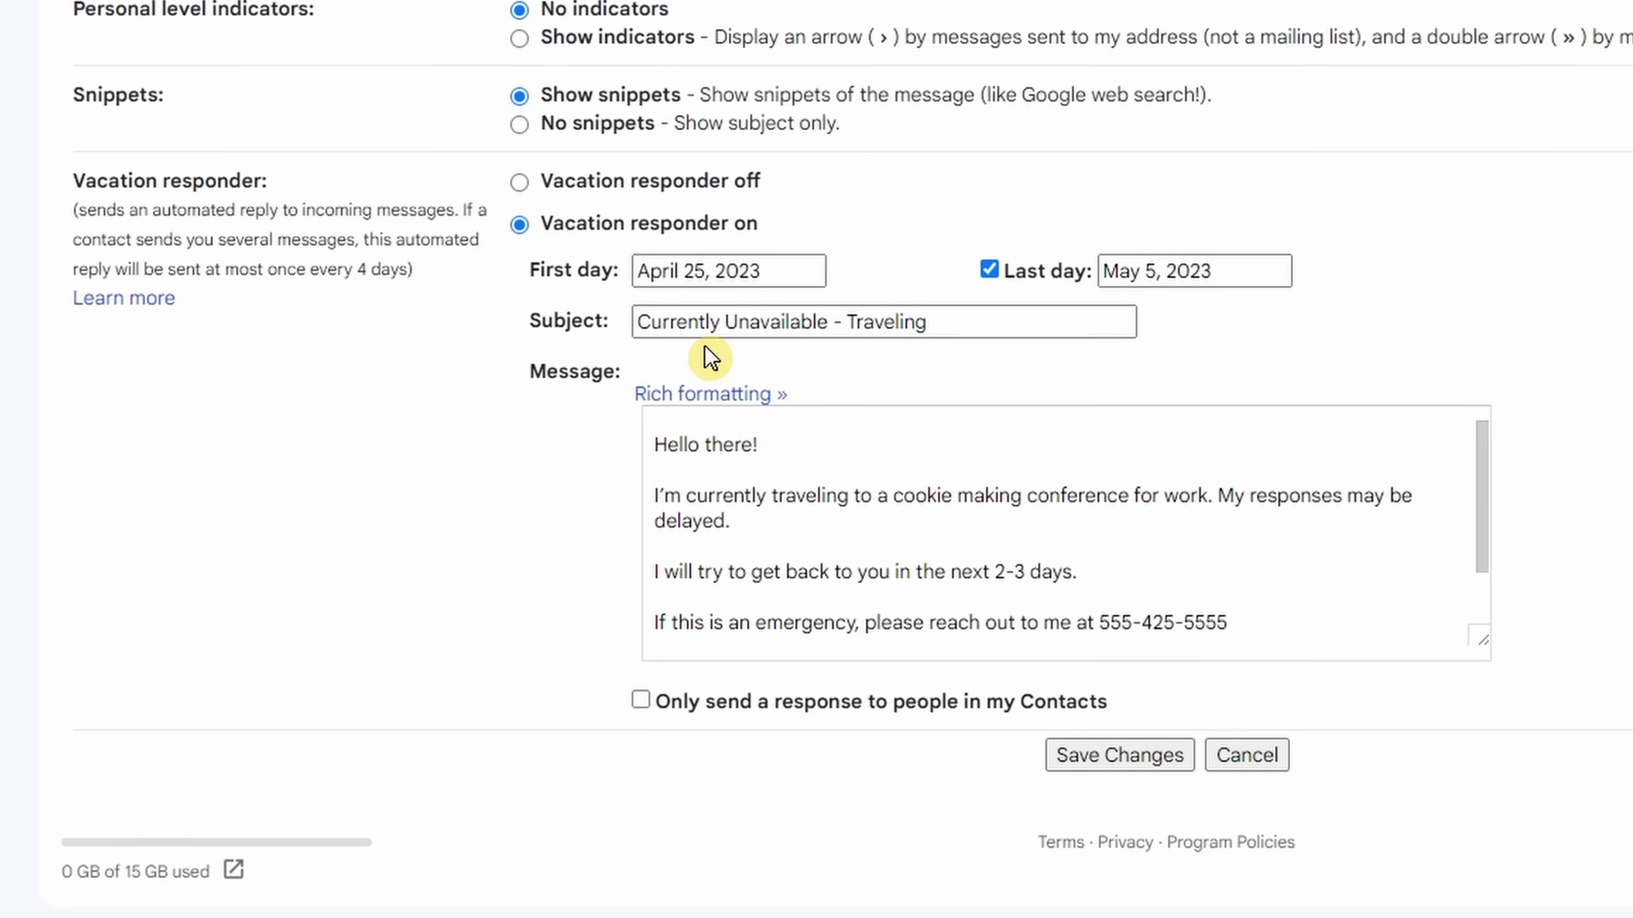
left_click(758, 397)
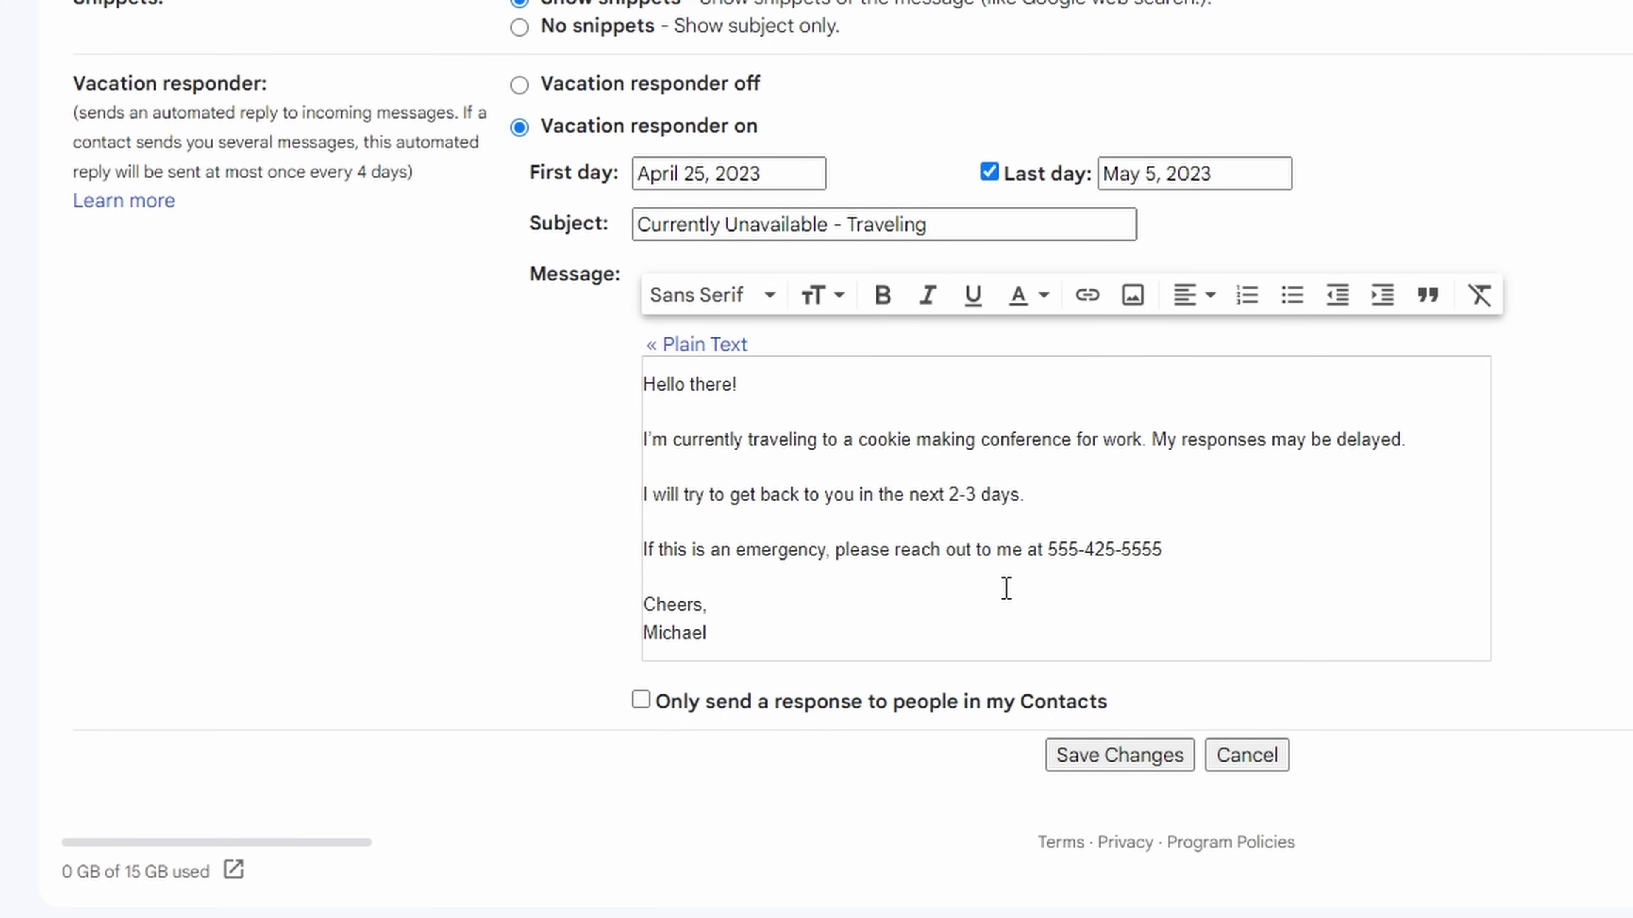
Save the April 25–May 5 vacation responder settings.
left_click(1099, 768)
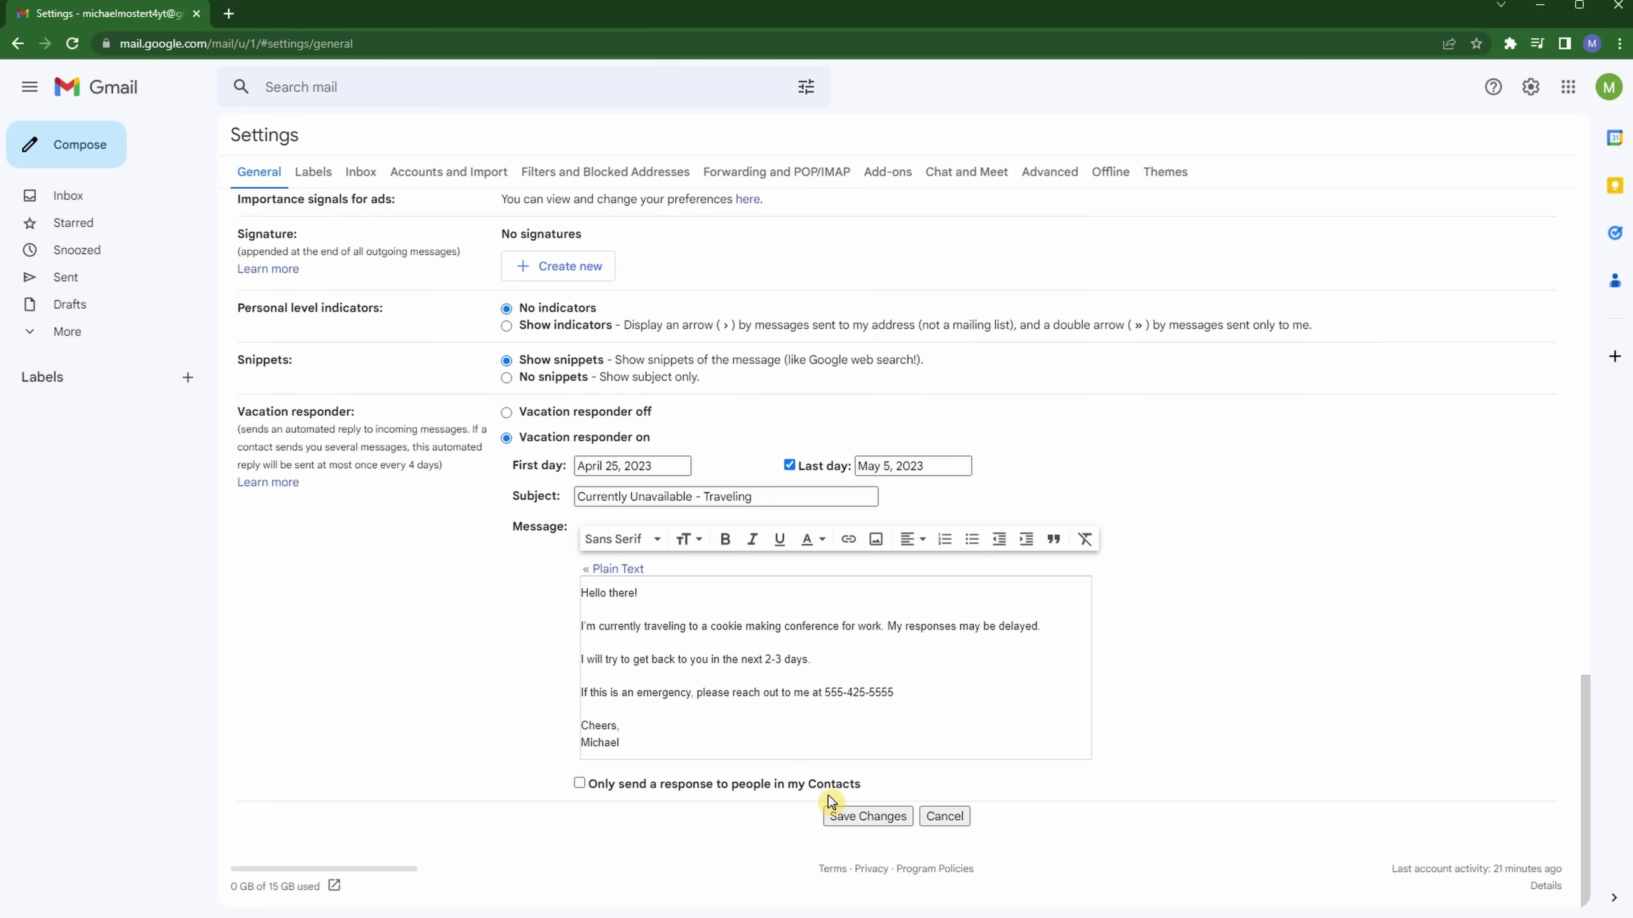
Confirm with Save Changes so the inbox shows the vacation responder banner.
left_click(869, 816)
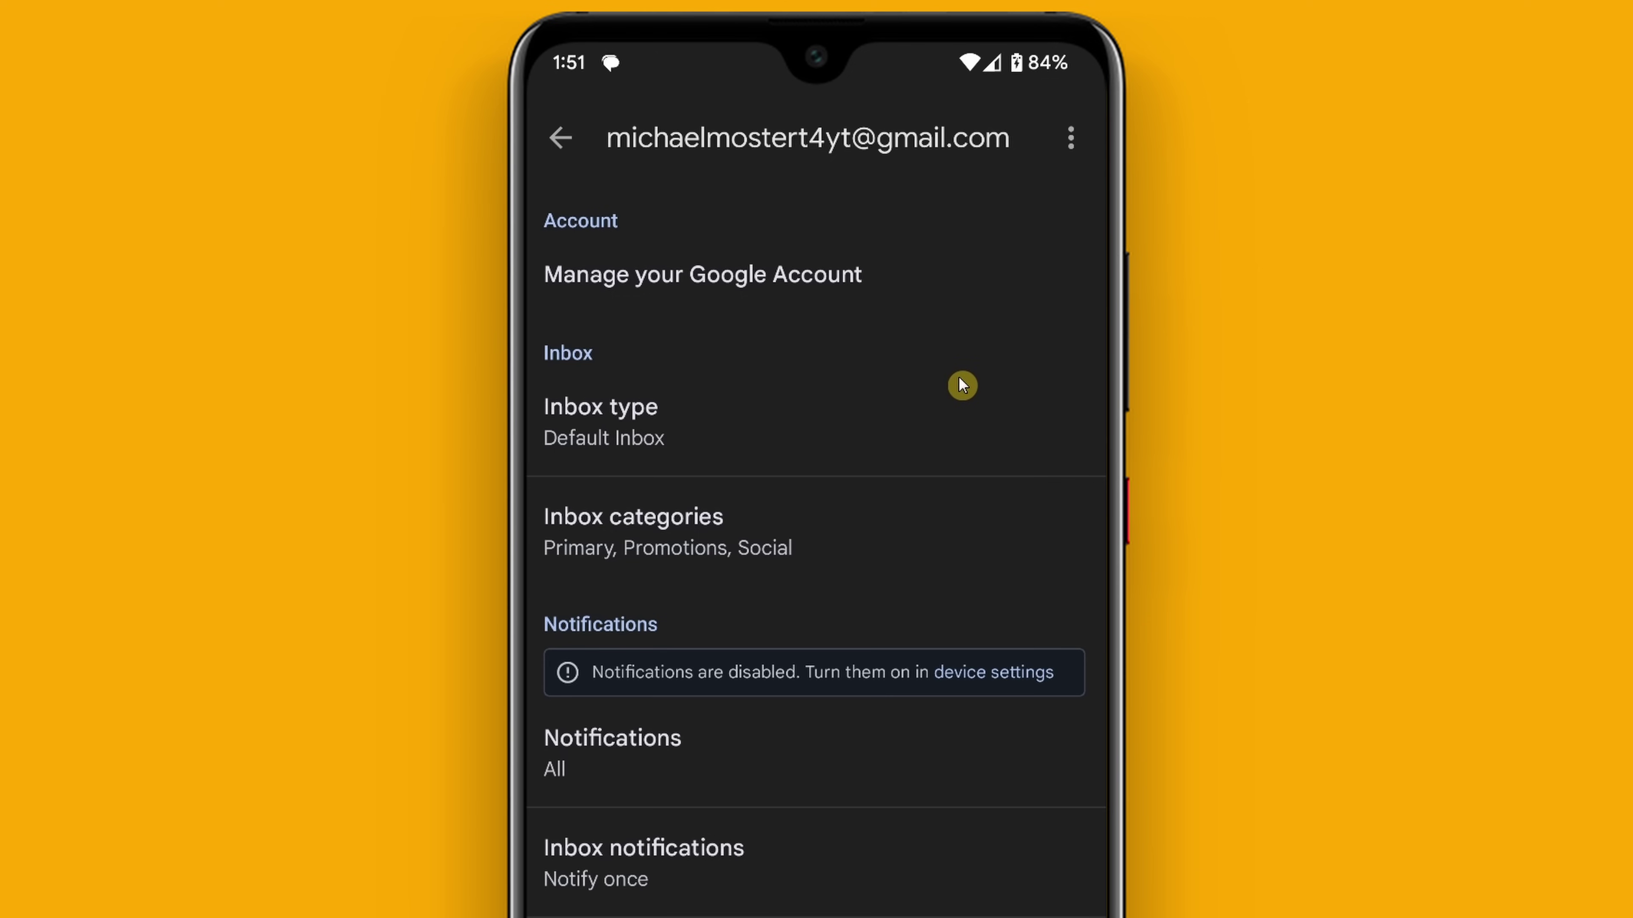
On the Android app, scroll the account settings down to Vacation responder and open it.
scroll(961, 381, "down", 15)
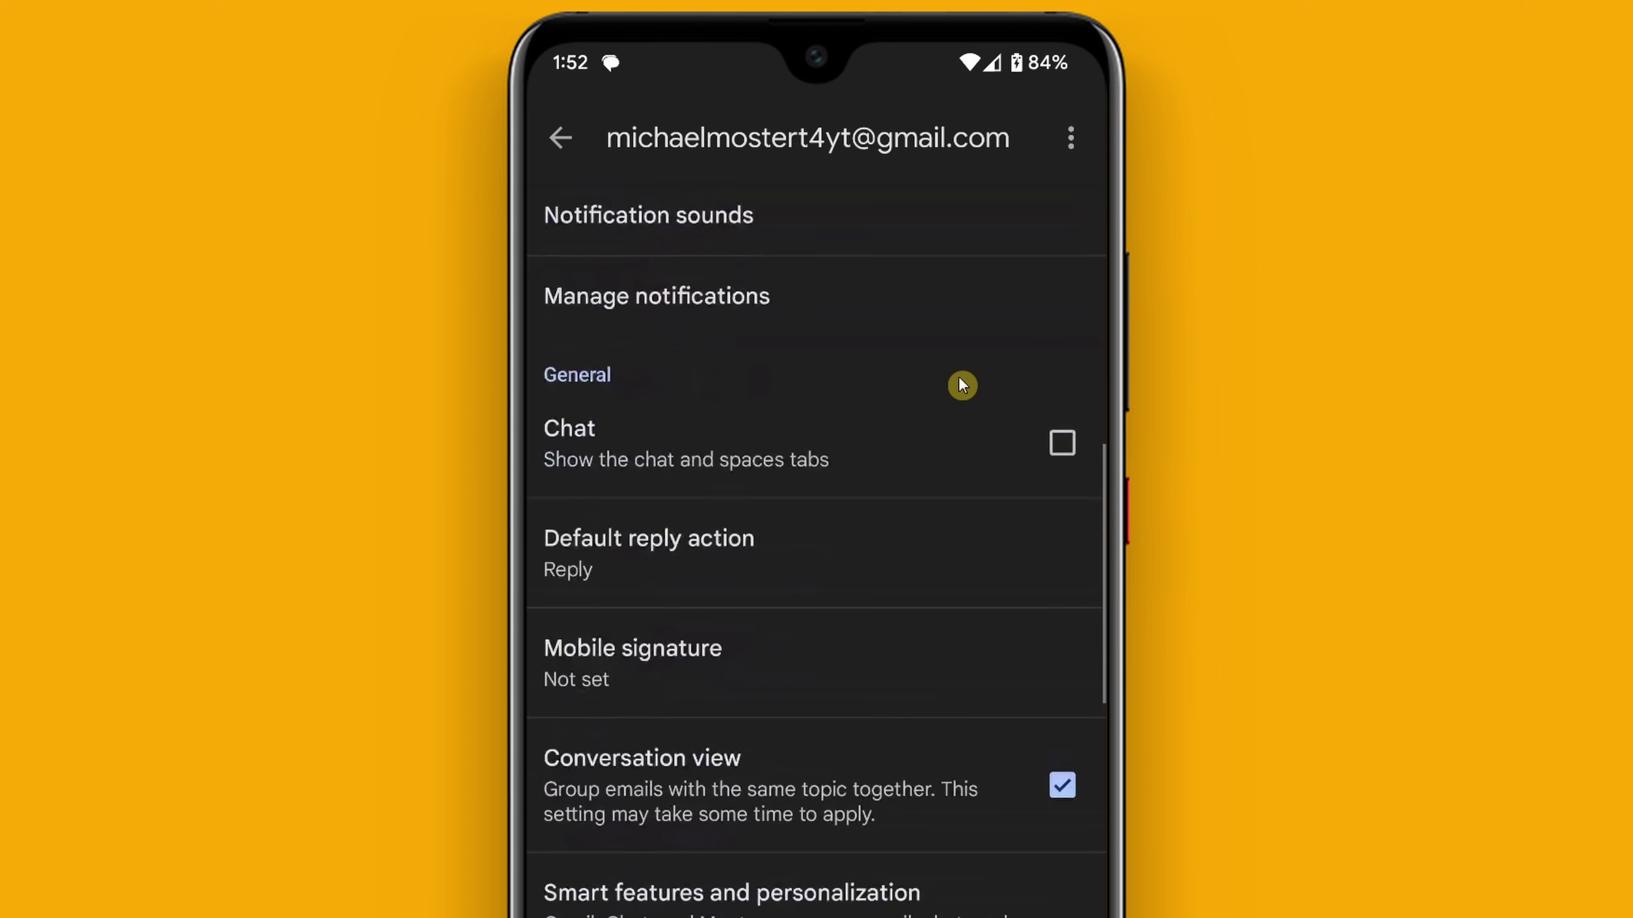
scroll(960, 385, "down", 5)
scroll(960, 383, "down", 5)
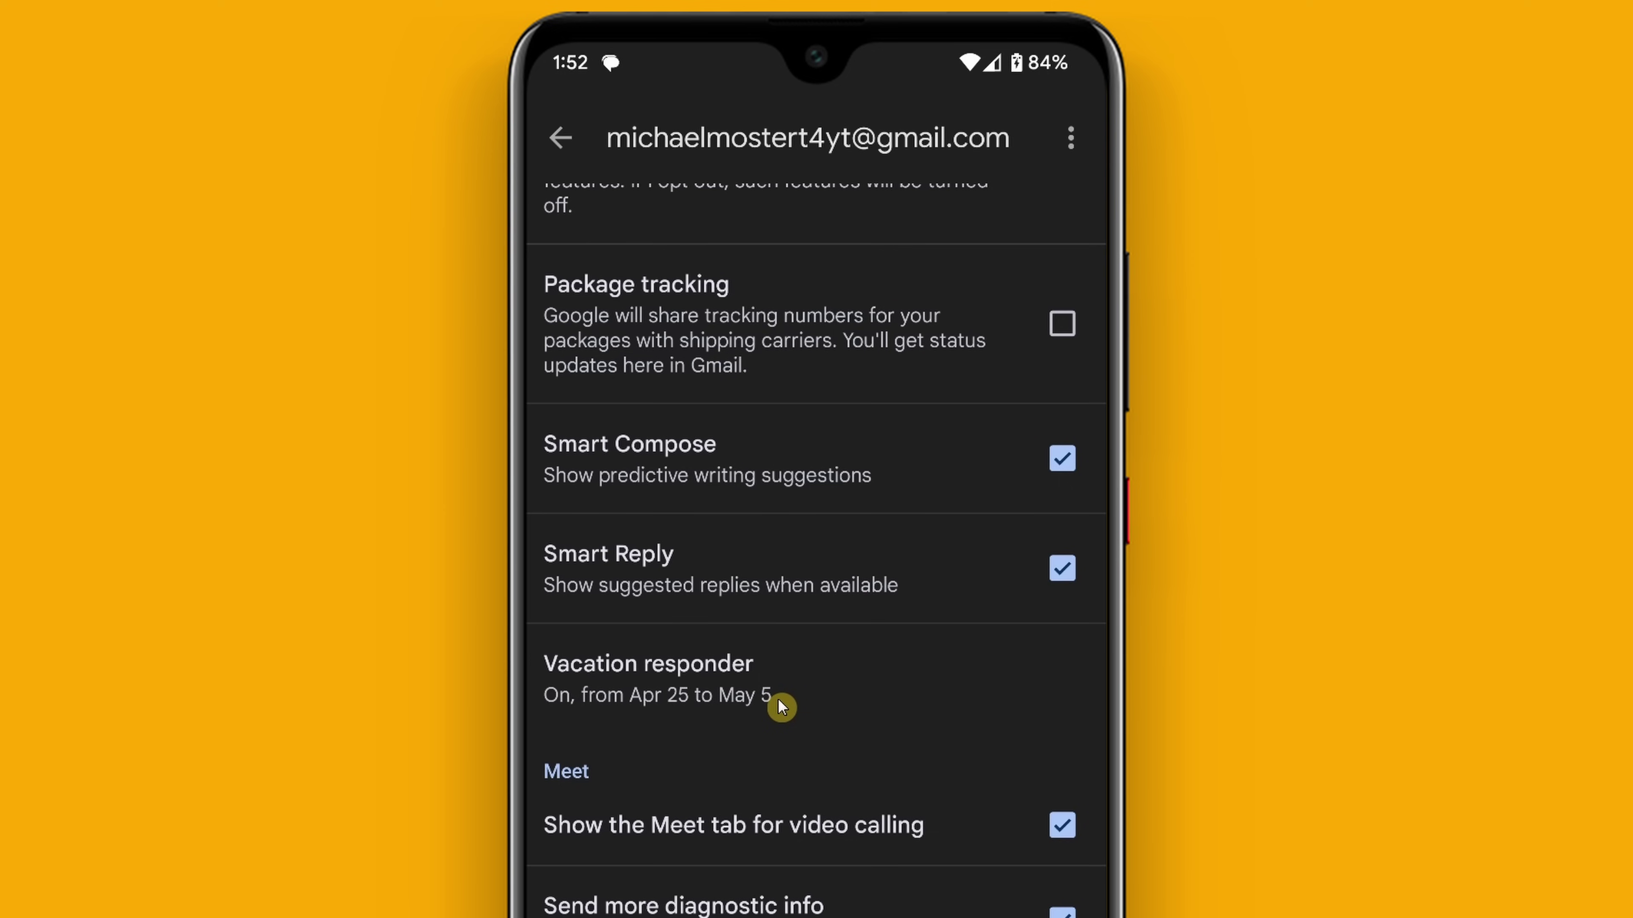
left_click(819, 681)
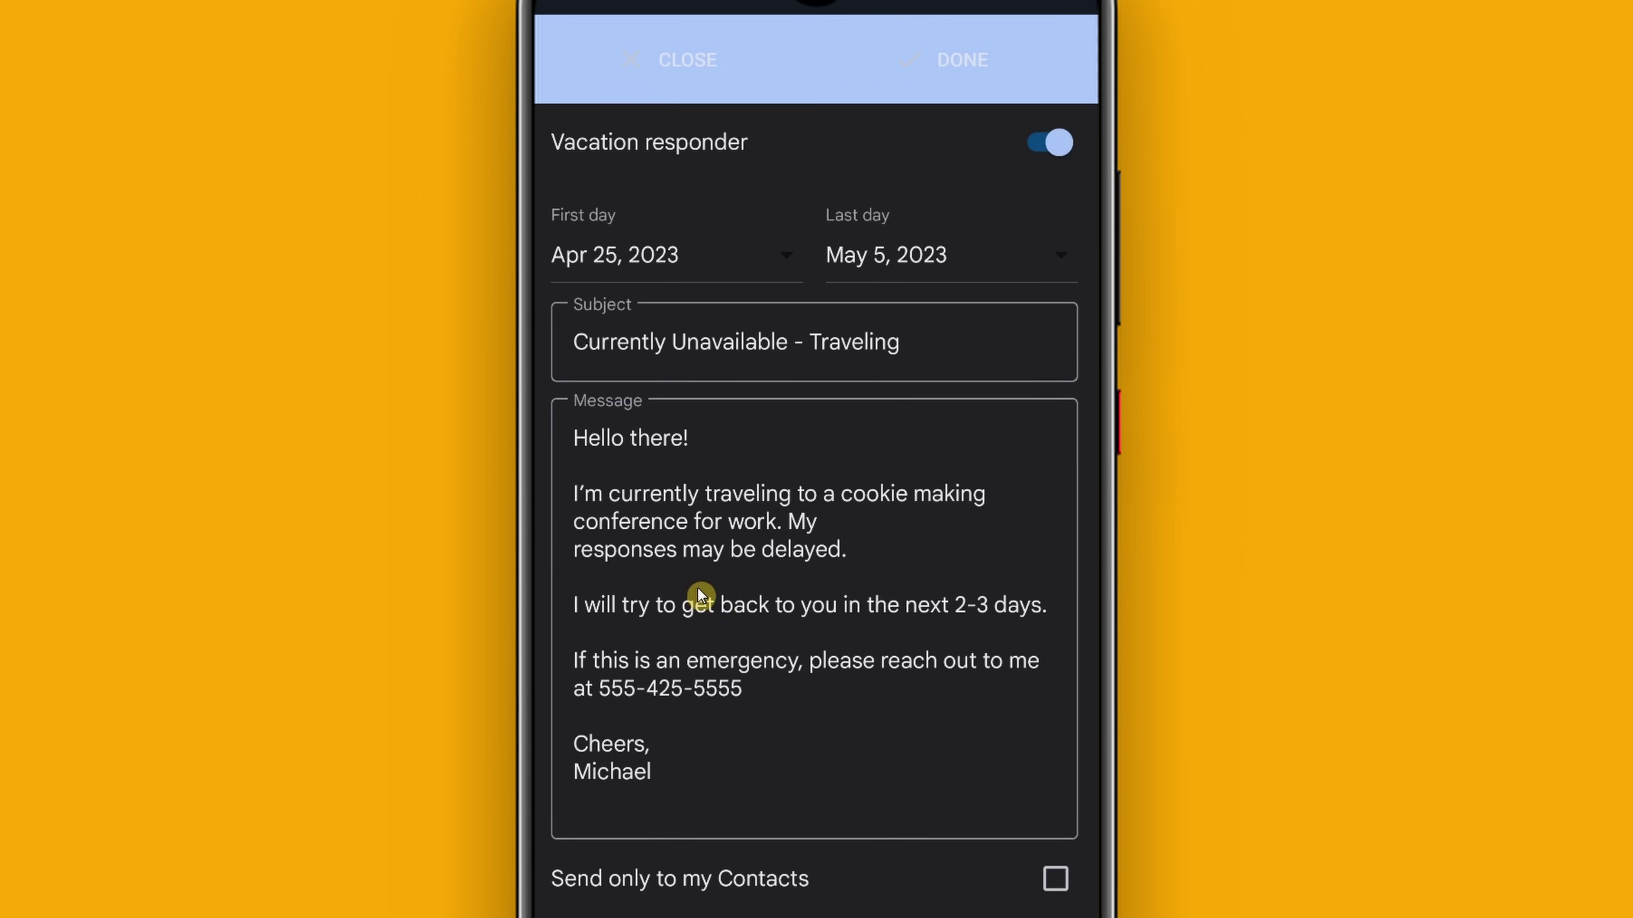
Toggle the phone's vacation responder off and back on, then close the editor.
left_click(1056, 147)
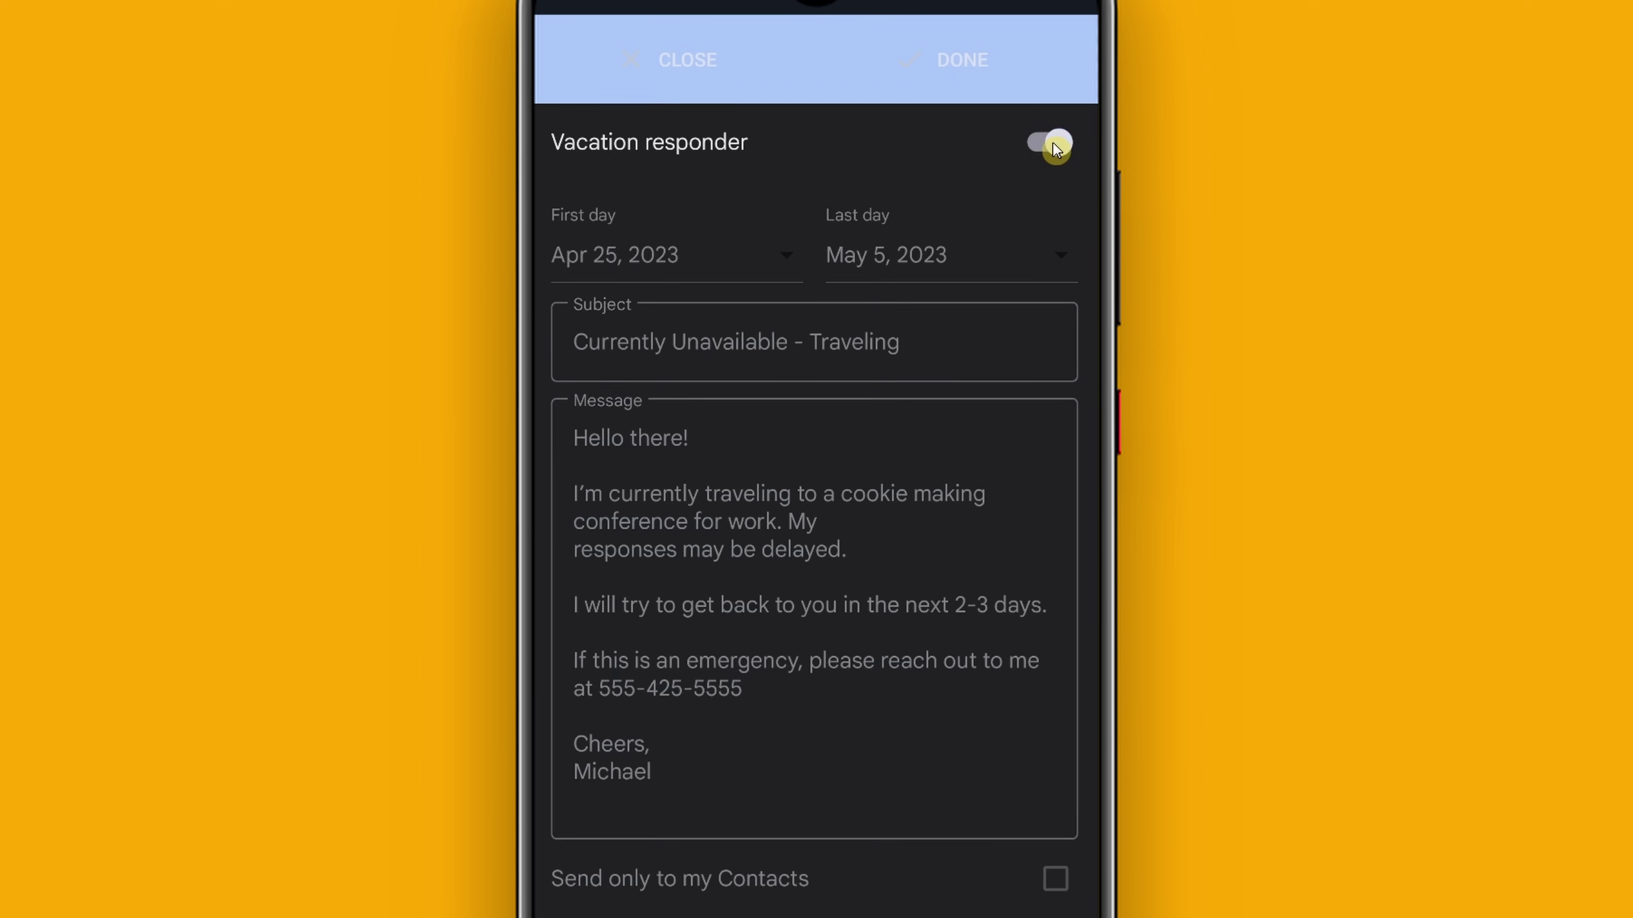
left_click(1031, 144)
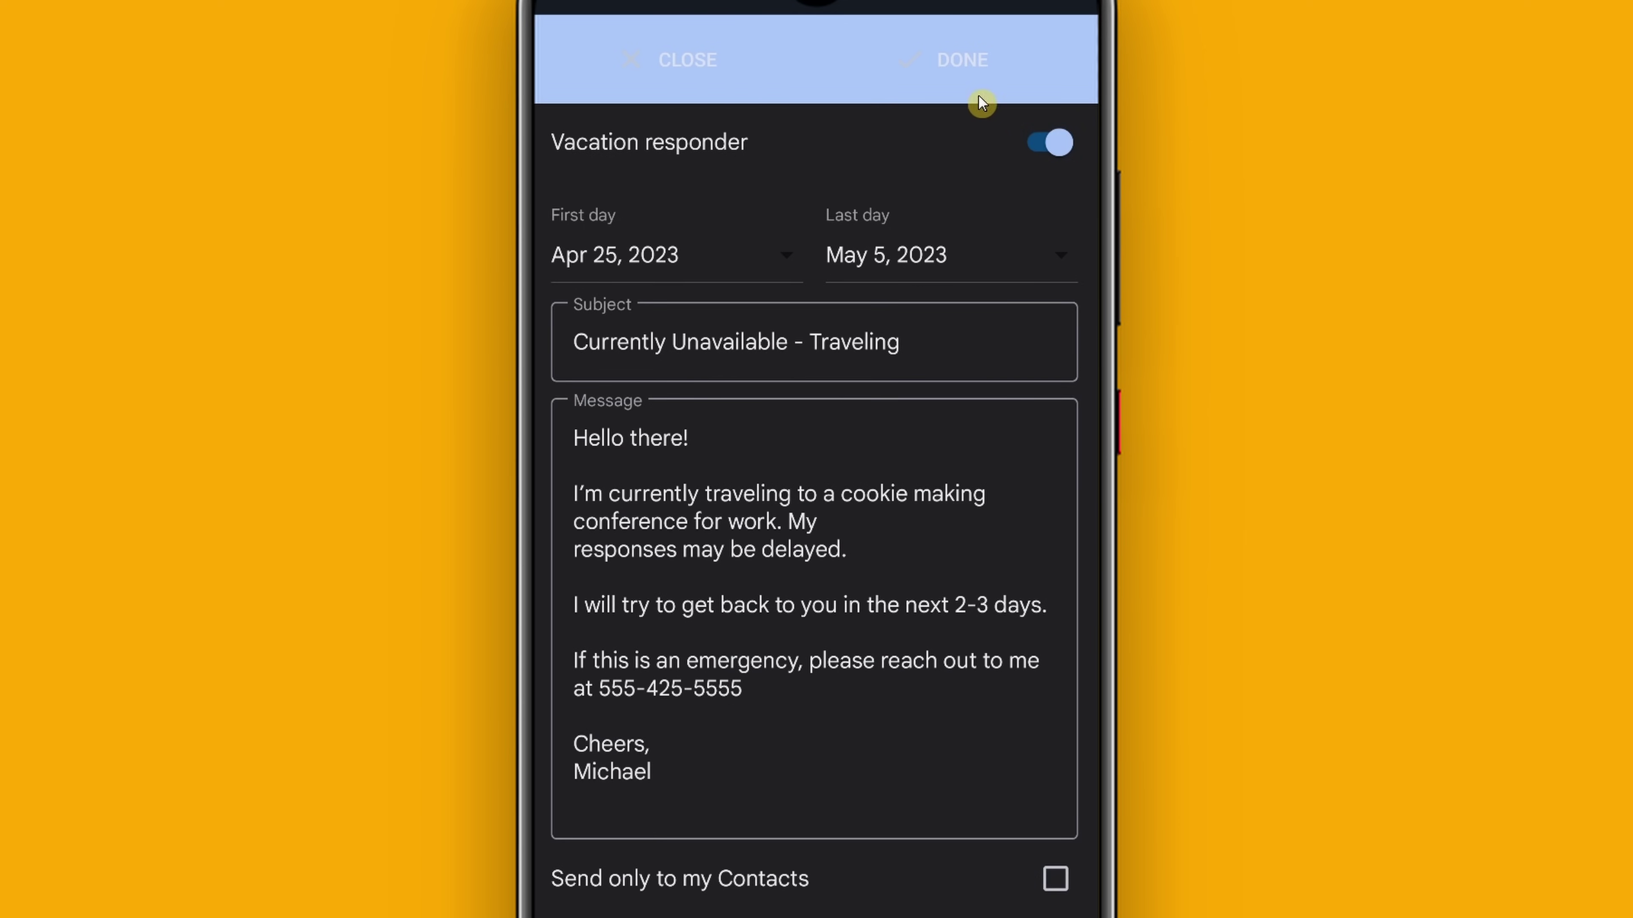
left_click(964, 60)
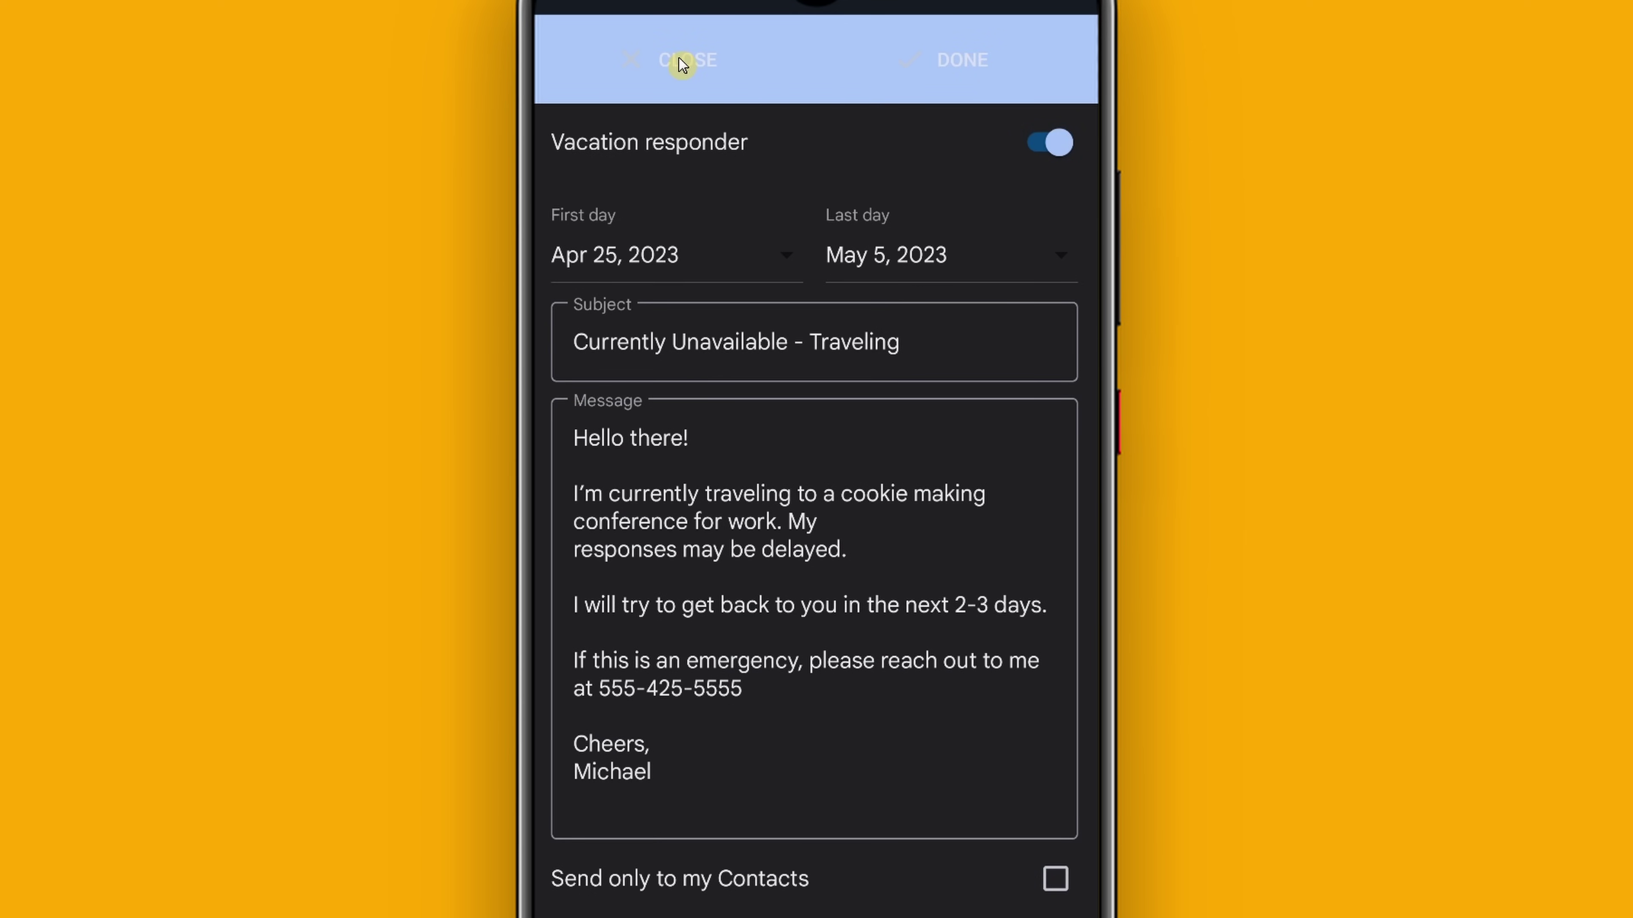